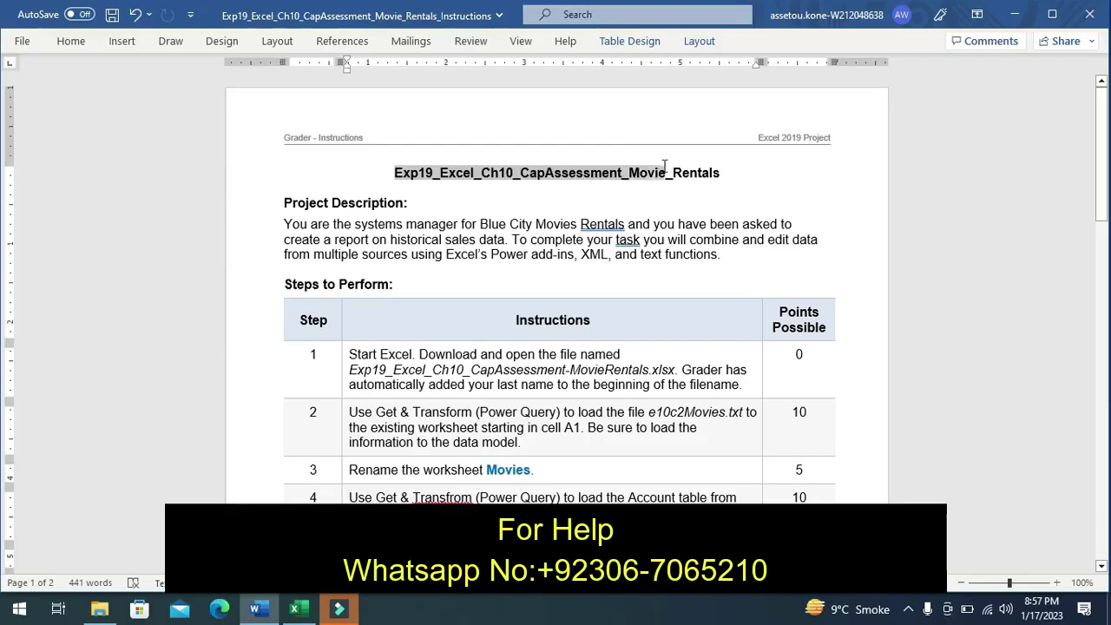
Select the Exp19_Excel_Ch10_CapAssessment_Movie_Rentals title line in the Word instructions.
drag(665, 166, 726, 174)
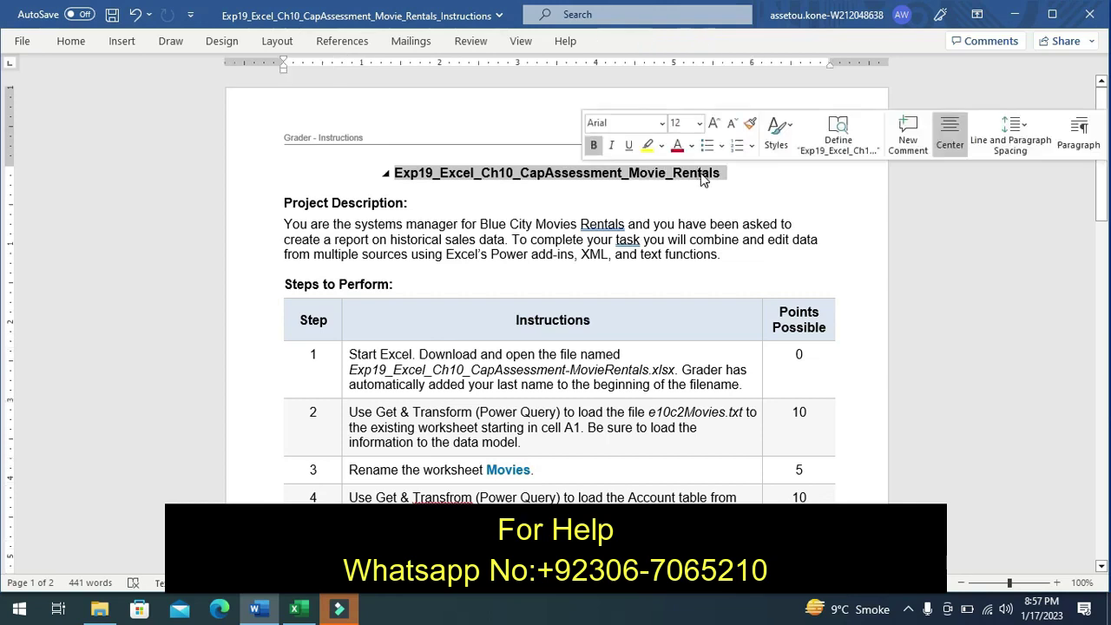
Apply a yellow highlight to the project title, then undo it so the title stays unmarked.
click(647, 146)
click(742, 204)
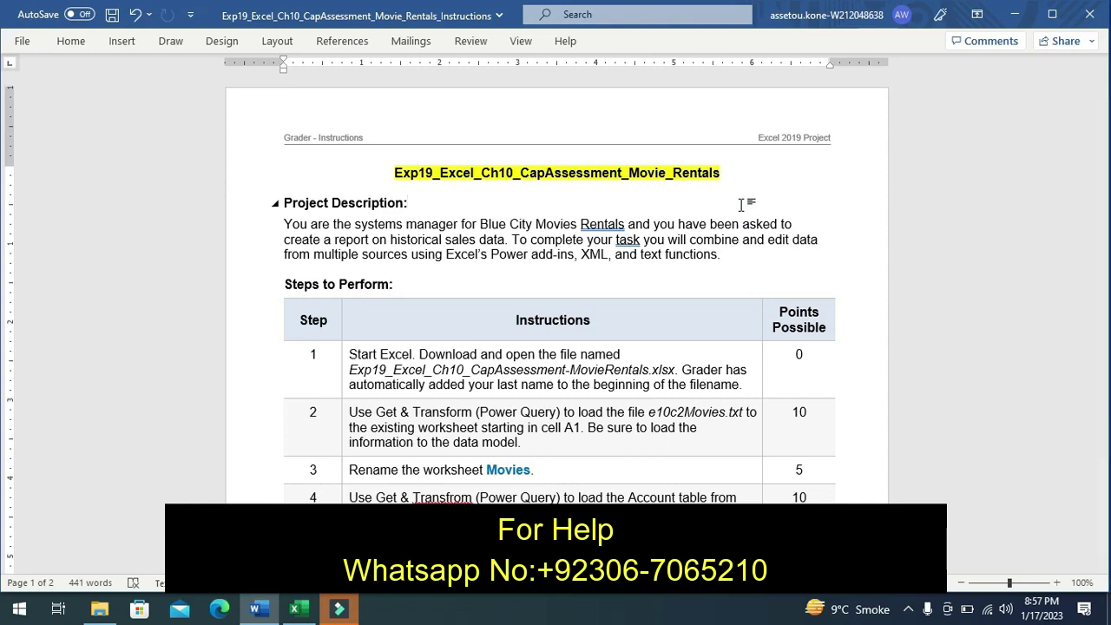
key(ctrl+z)
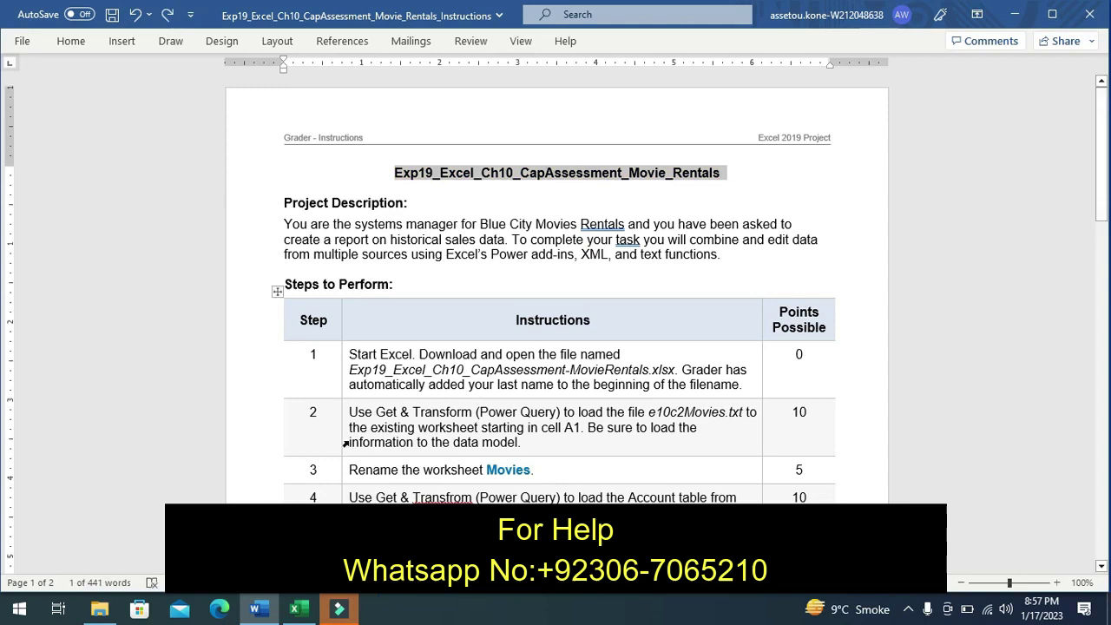
click(350, 389)
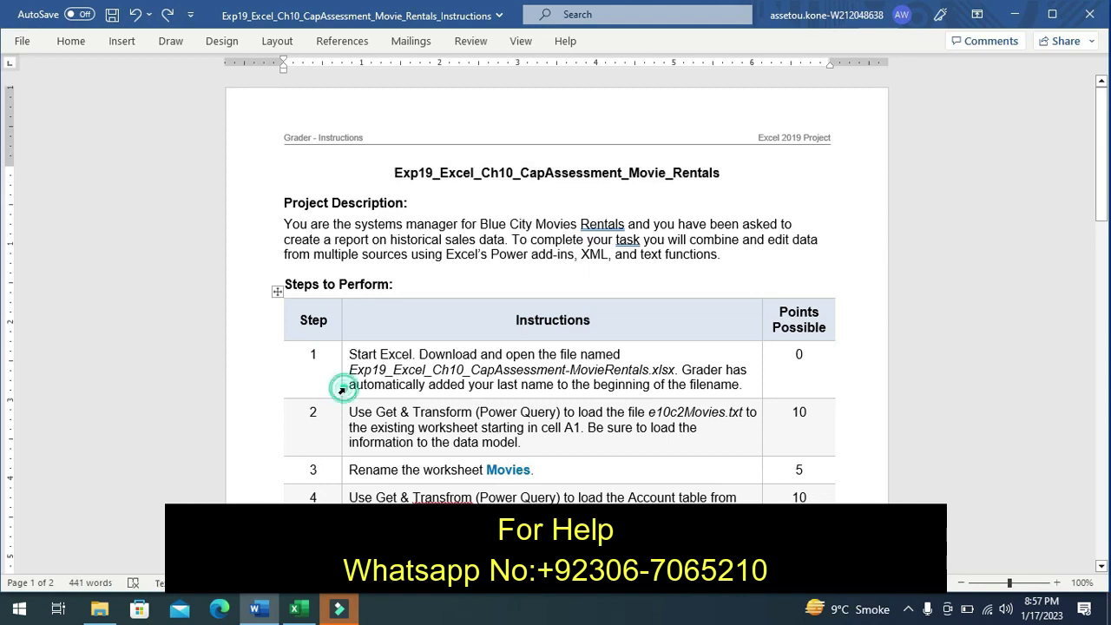
Highlight step 1's instructions in yellow and bring up the Excel workbook.
click(346, 389)
click(410, 363)
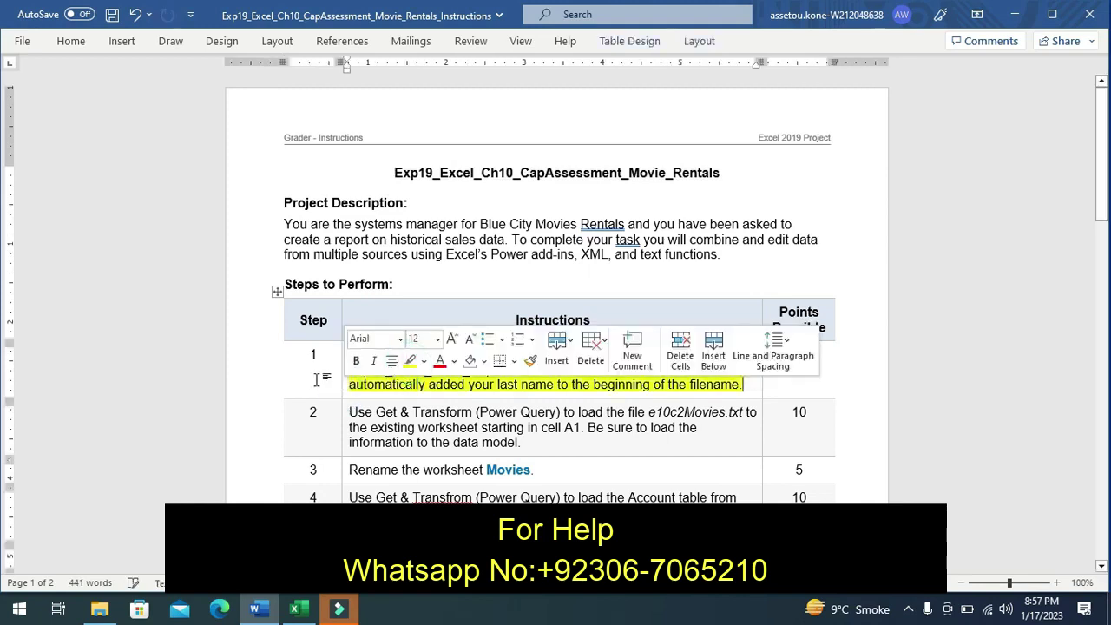
click(314, 380)
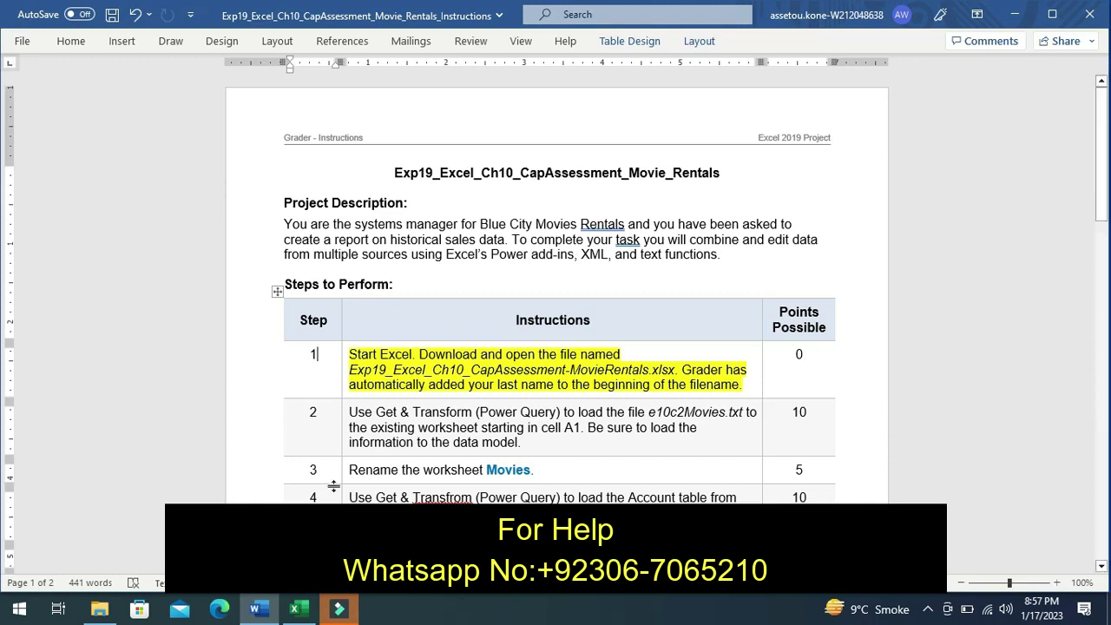
click(300, 611)
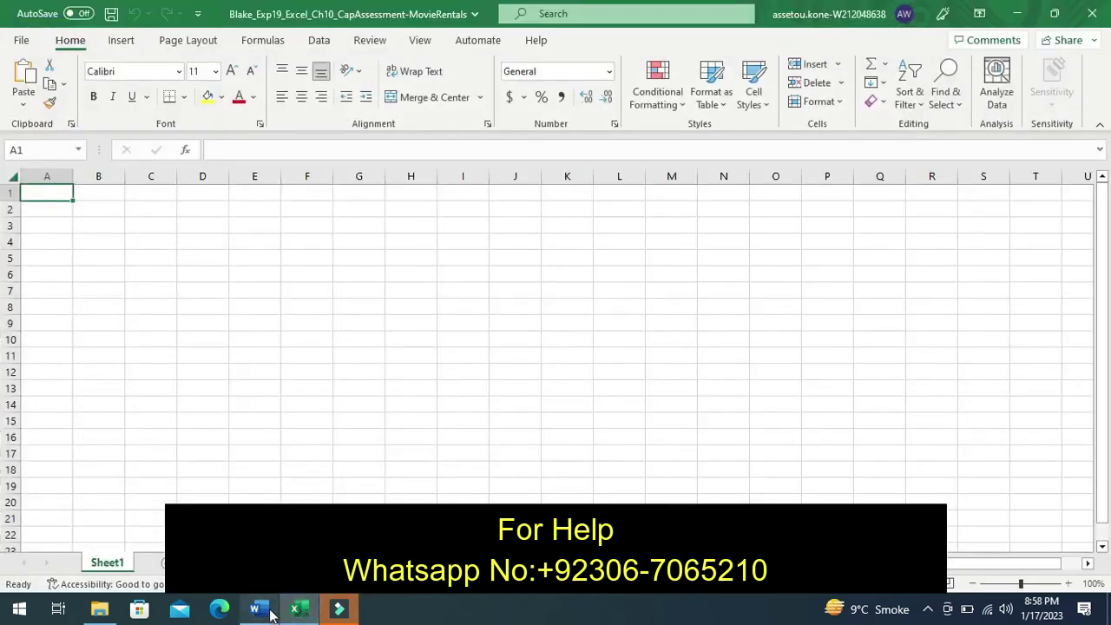
Remove step 1's yellow highlight and highlight step 2's Power Query instruction instead.
click(272, 613)
key(ctrl+z)
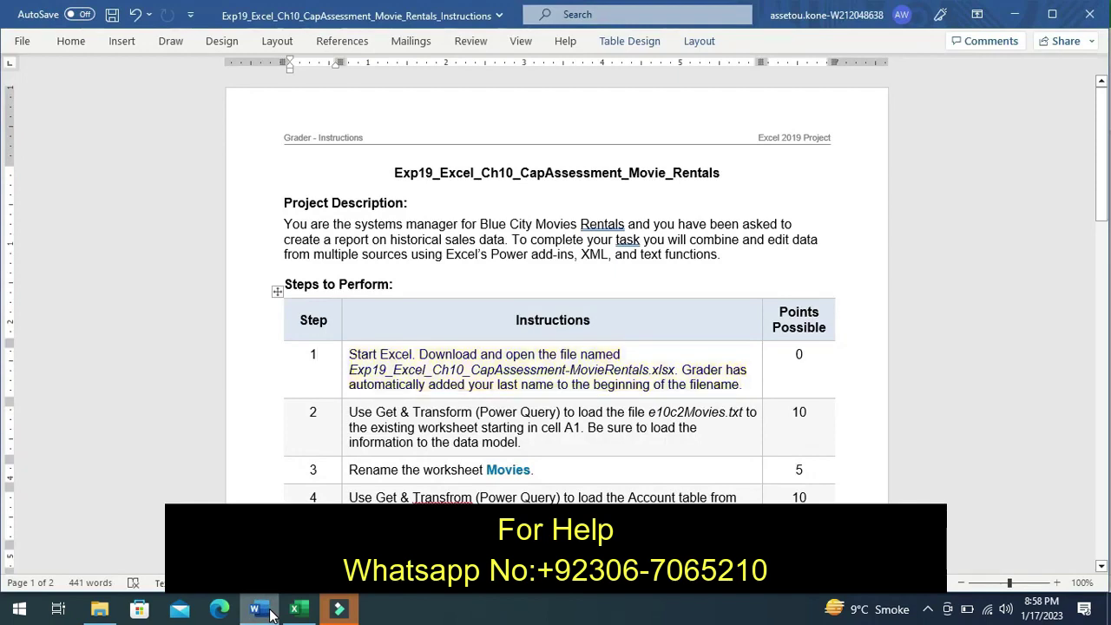
click(343, 443)
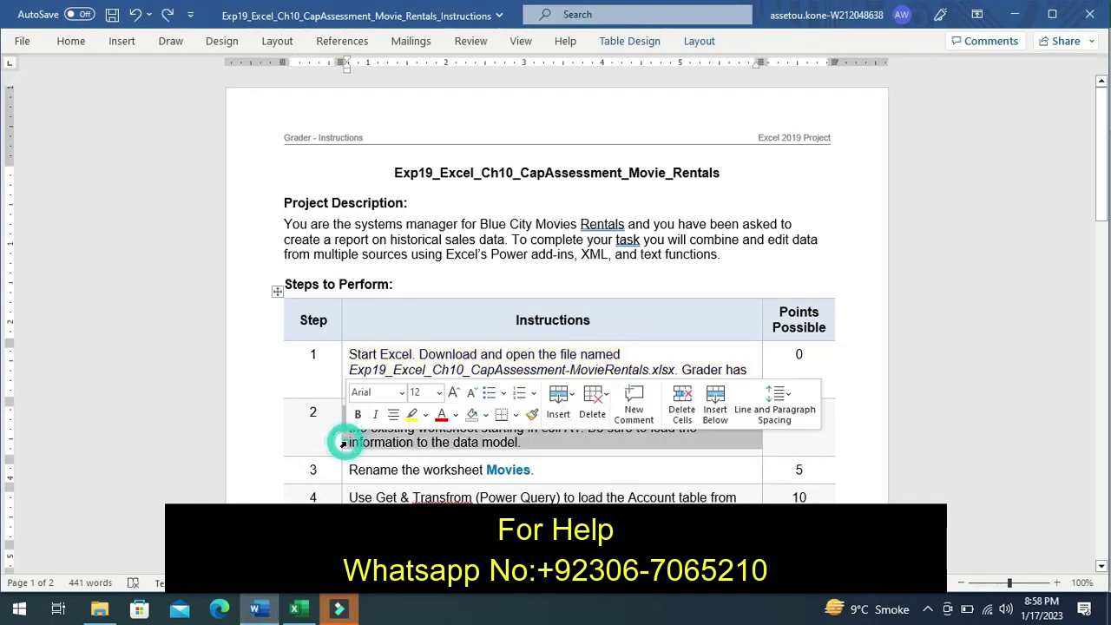
click(411, 415)
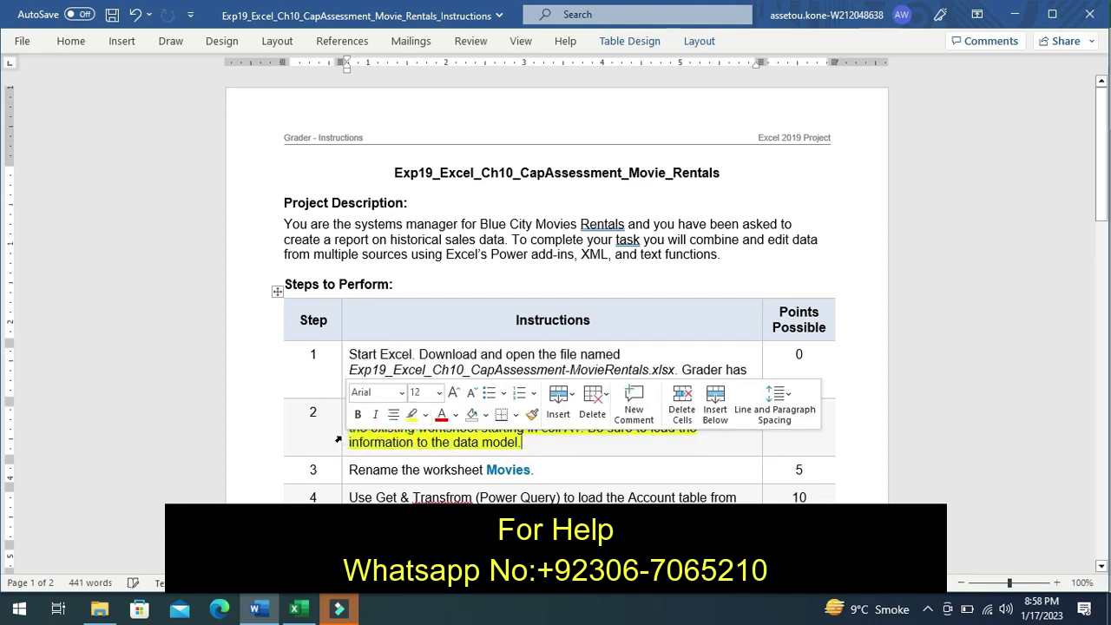
click(310, 442)
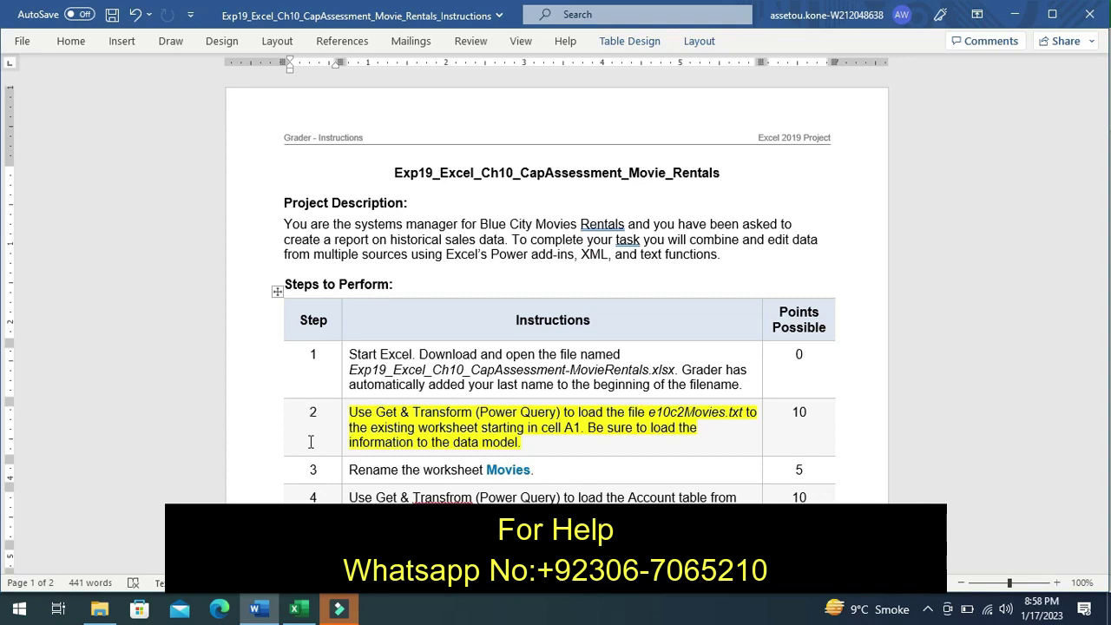
click(297, 608)
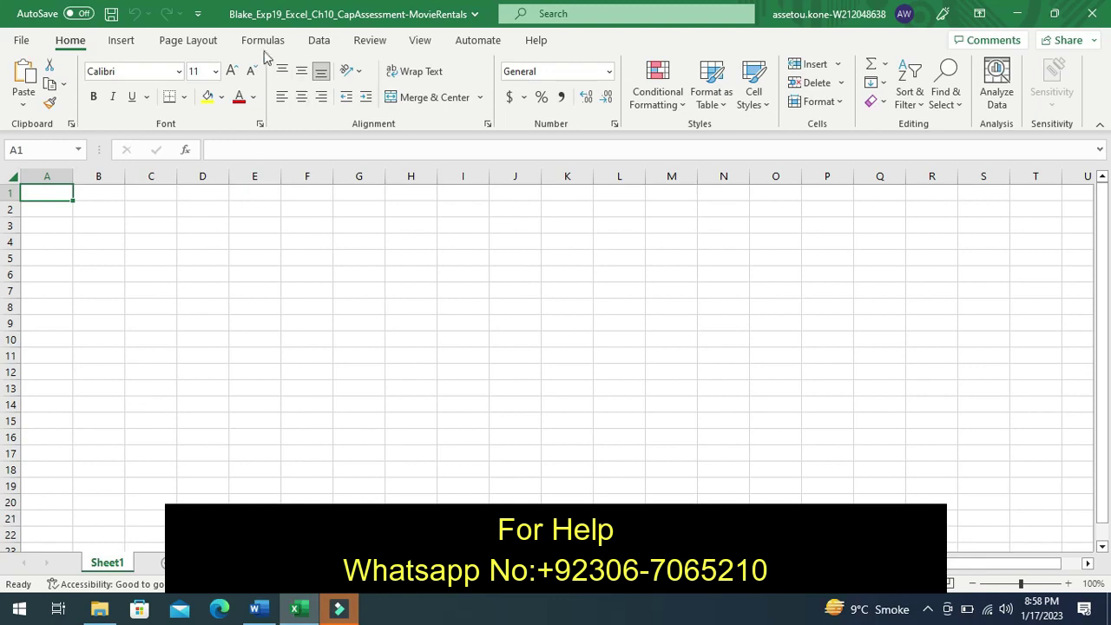
Import the e10c2Movies text file from Downloads with From Text/CSV and load it as a table.
click(319, 44)
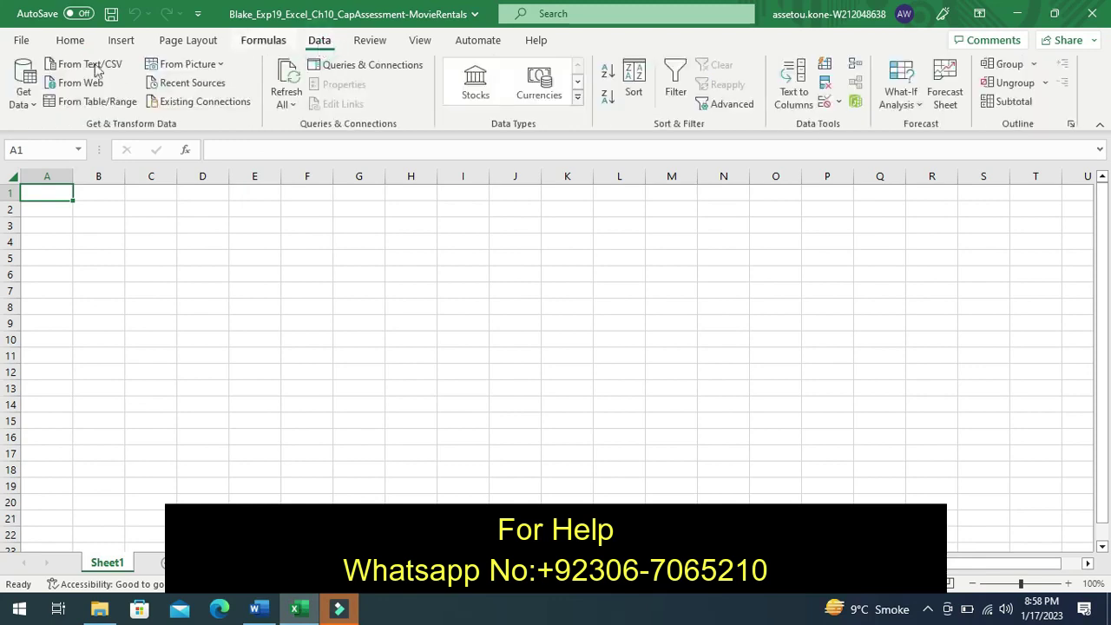
click(26, 100)
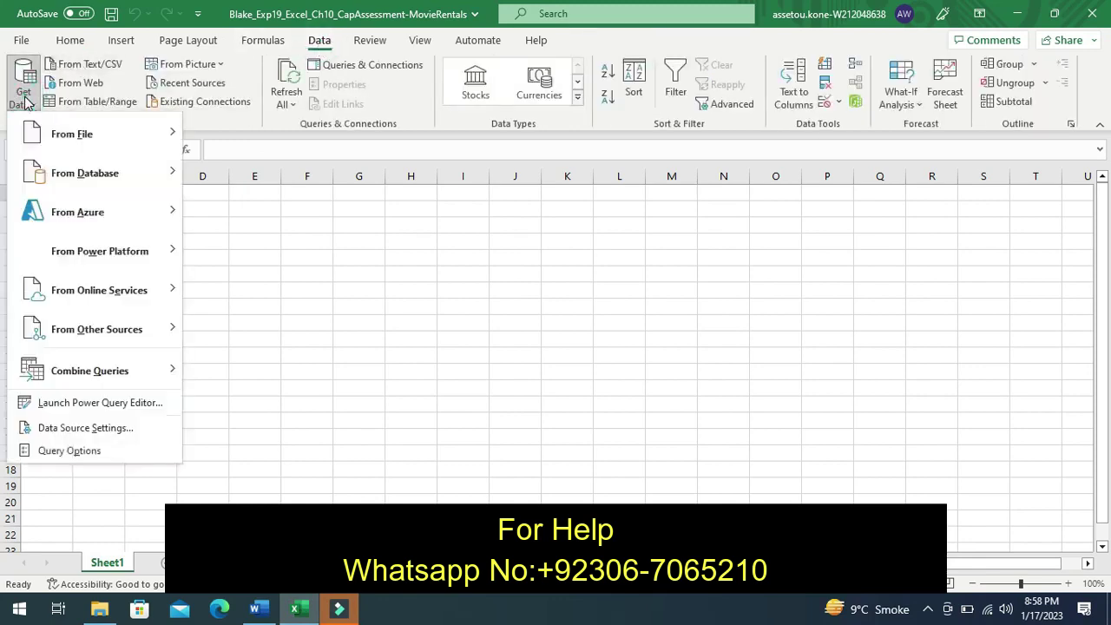
mouse_move(55, 139)
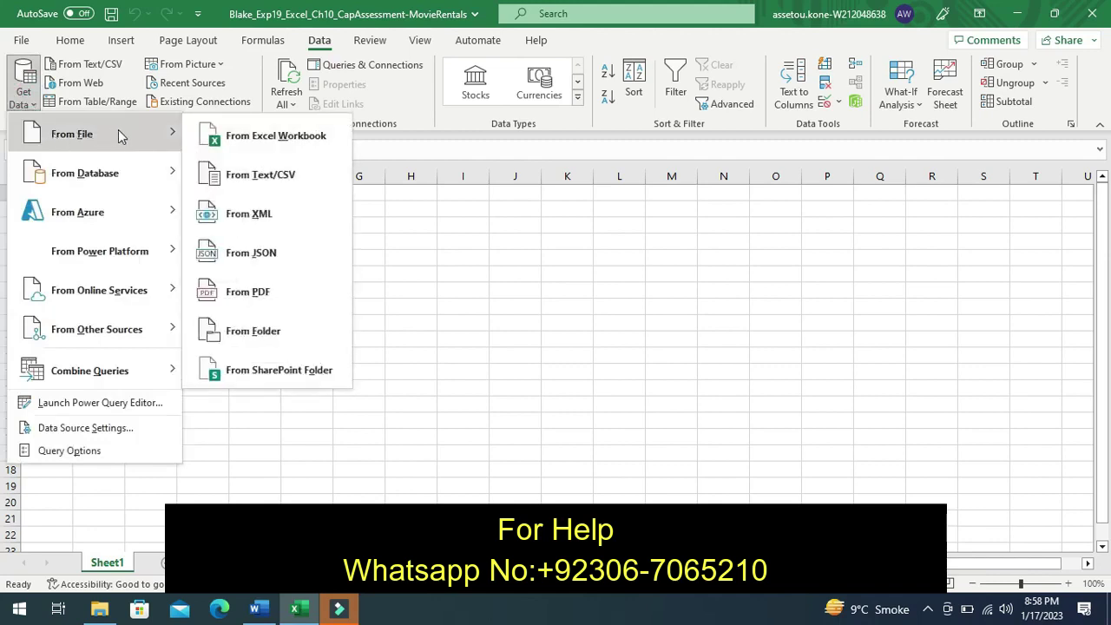
click(247, 179)
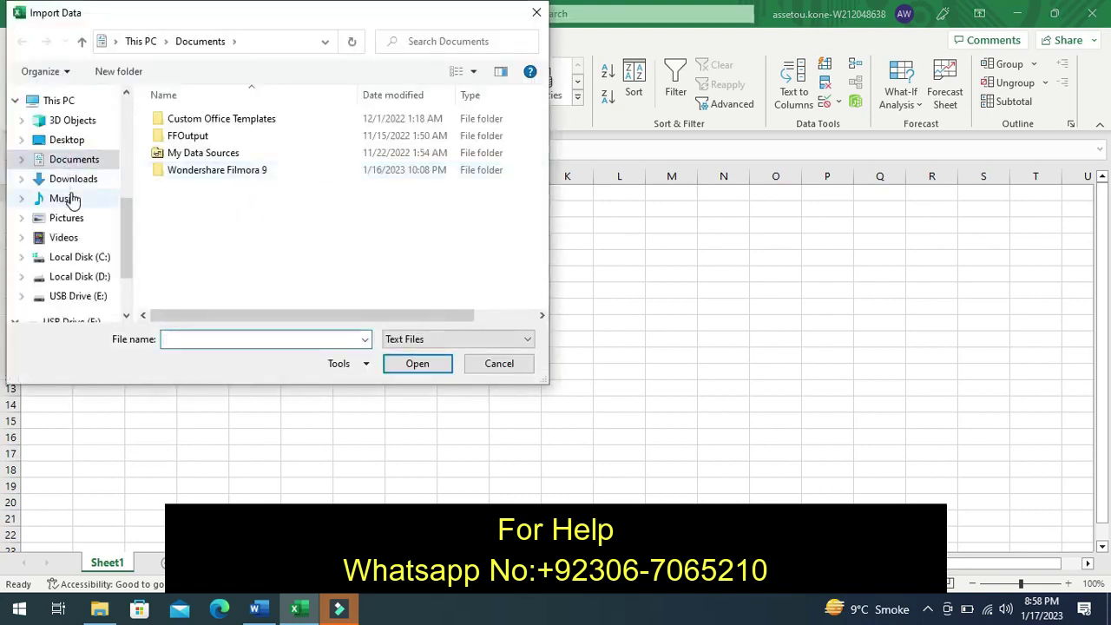
click(73, 186)
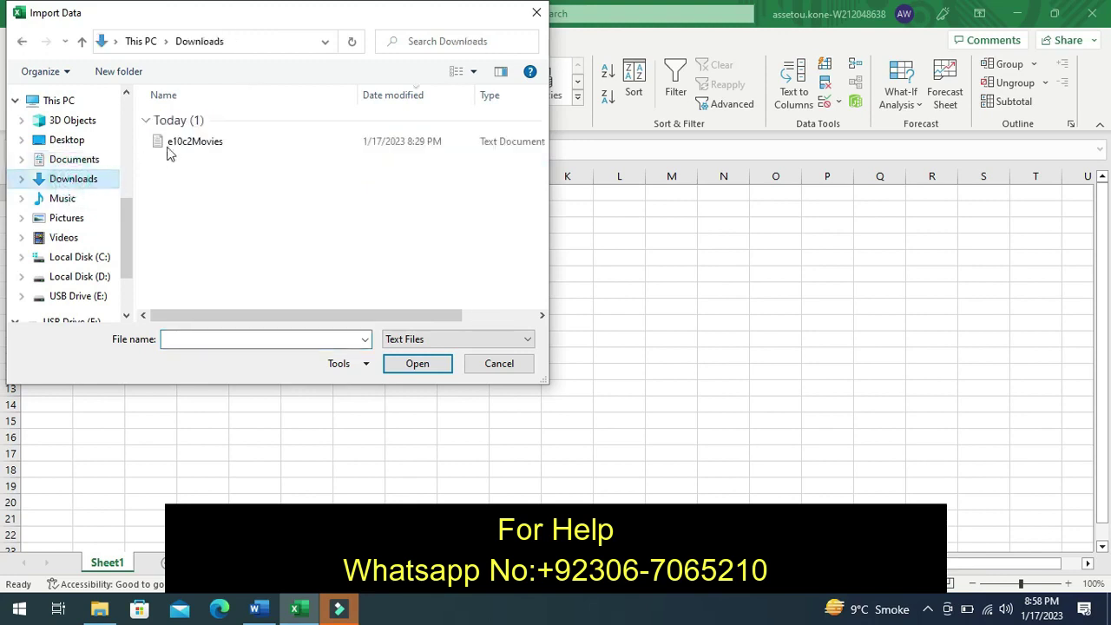
double_click(182, 145)
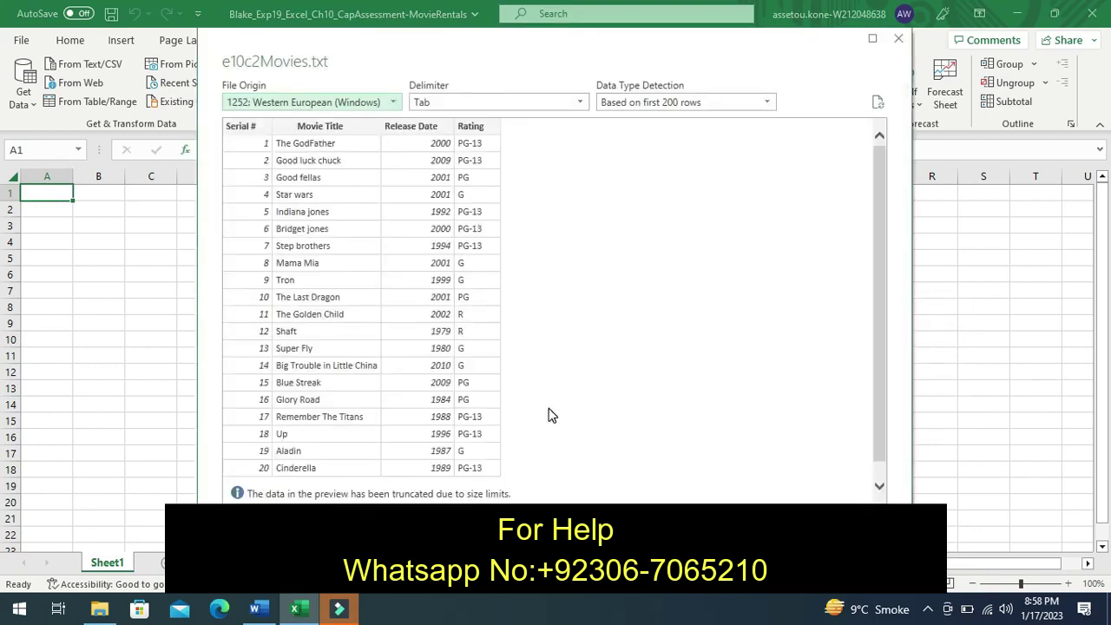
key(Return)
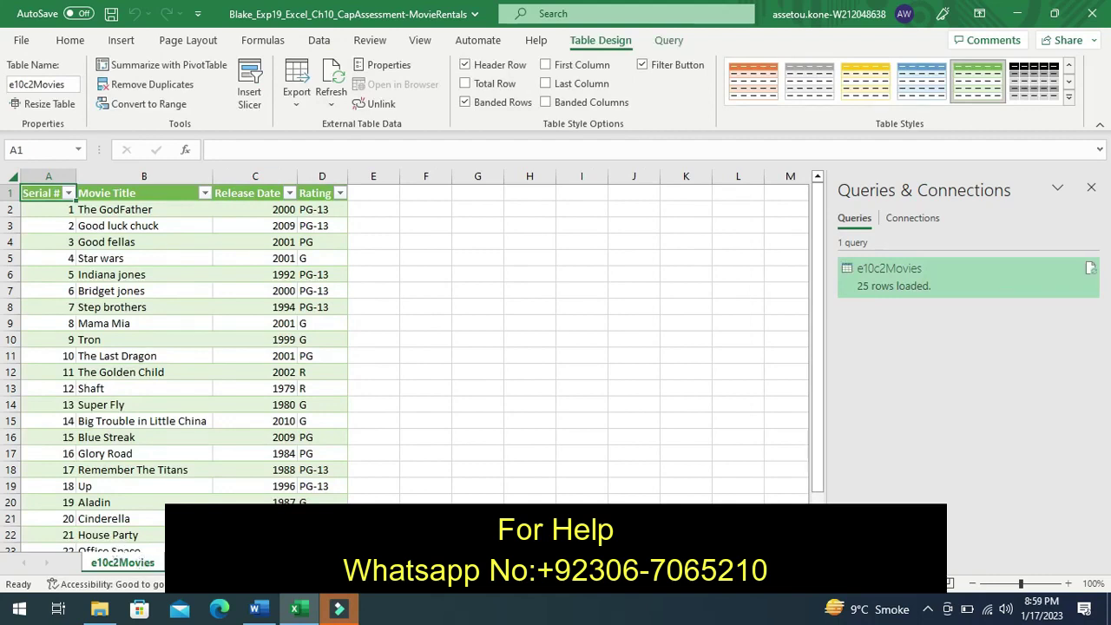
Clear step 2's highlight and highlight step 3's rename-to-Movies instruction in yellow.
click(257, 608)
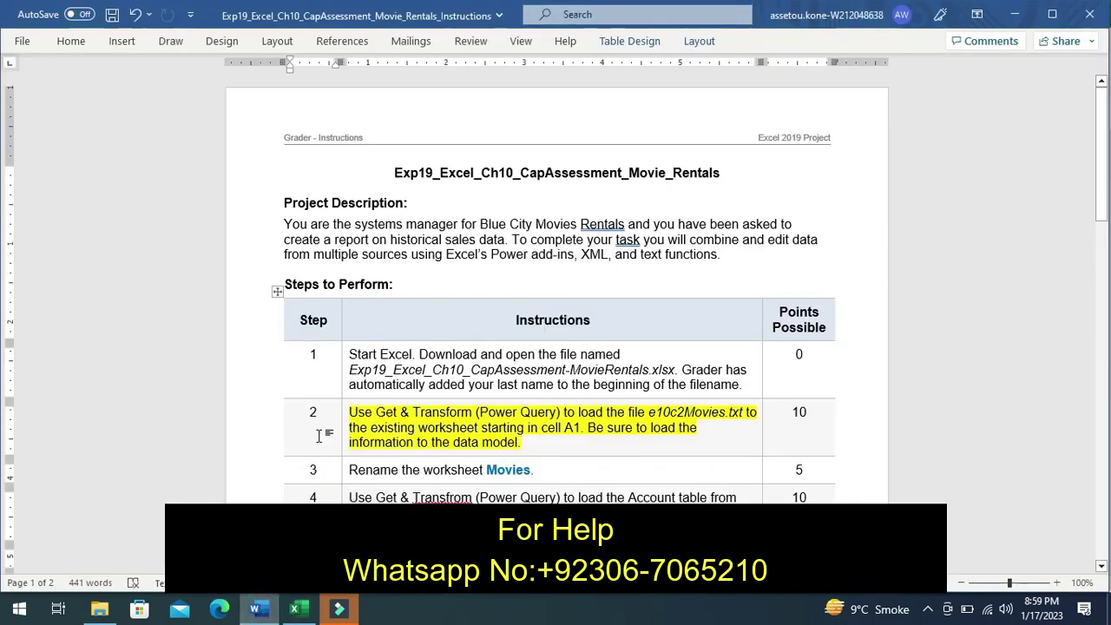
key(ctrl+z)
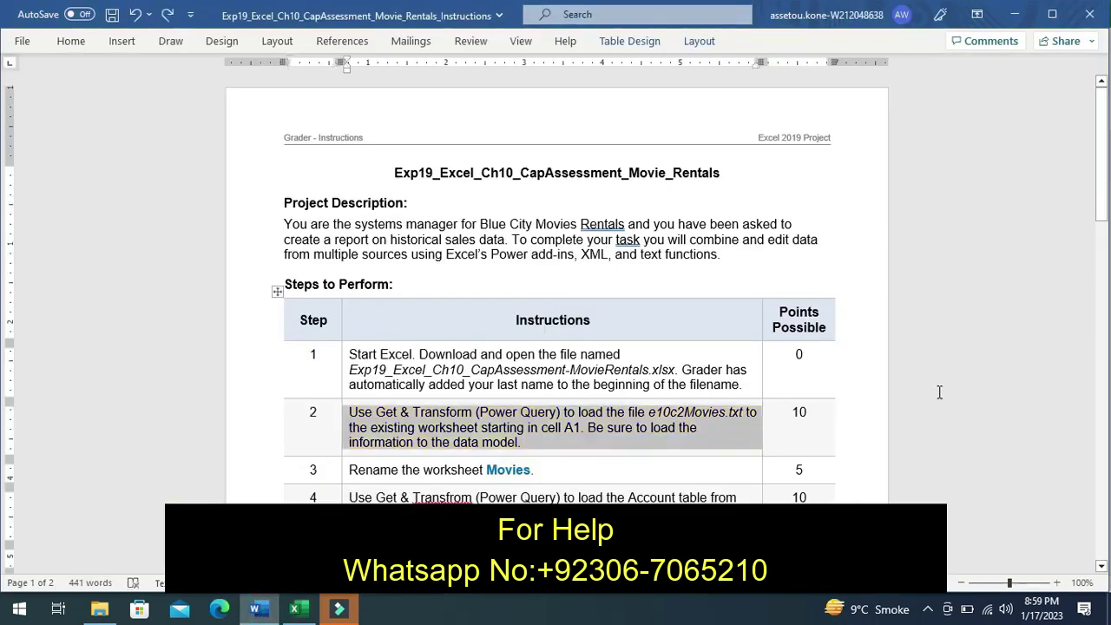
click(1102, 566)
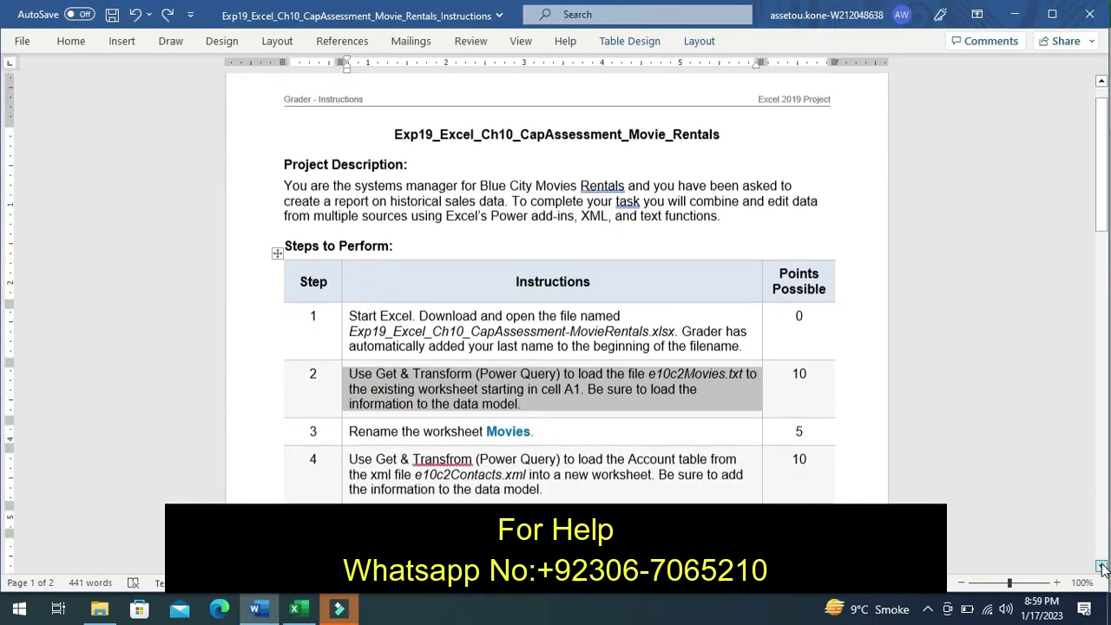
click(1101, 566)
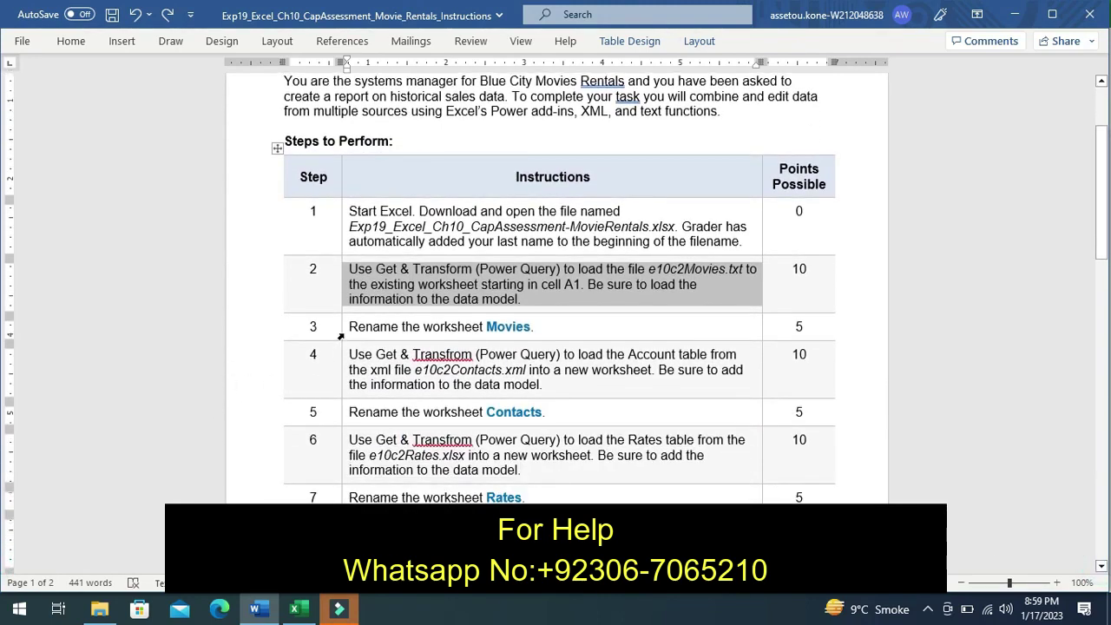
click(341, 336)
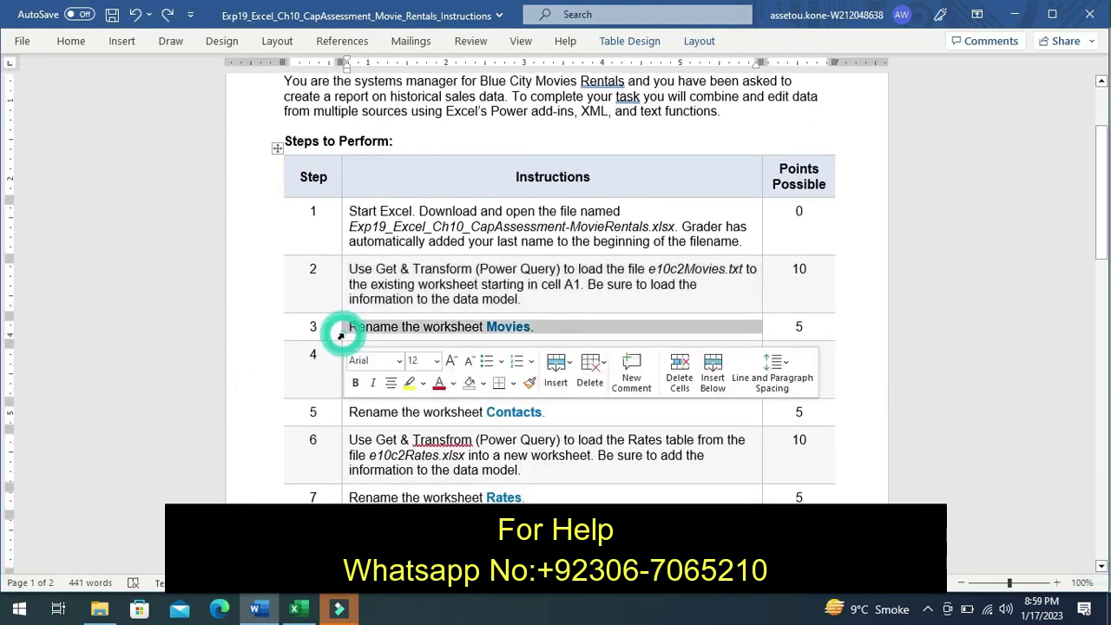
click(410, 388)
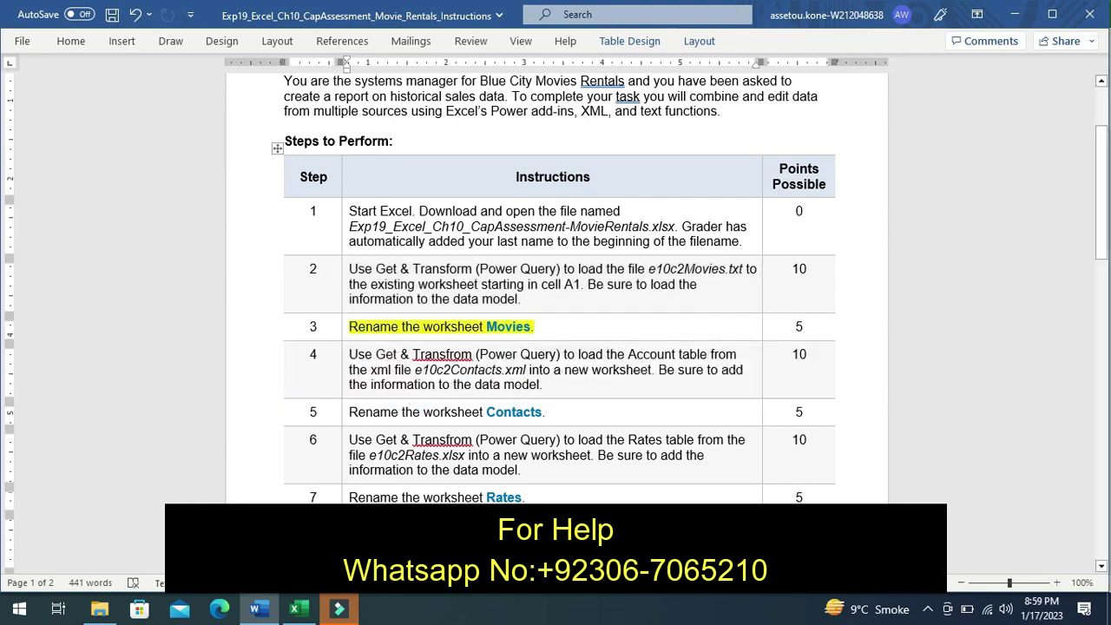
click(295, 609)
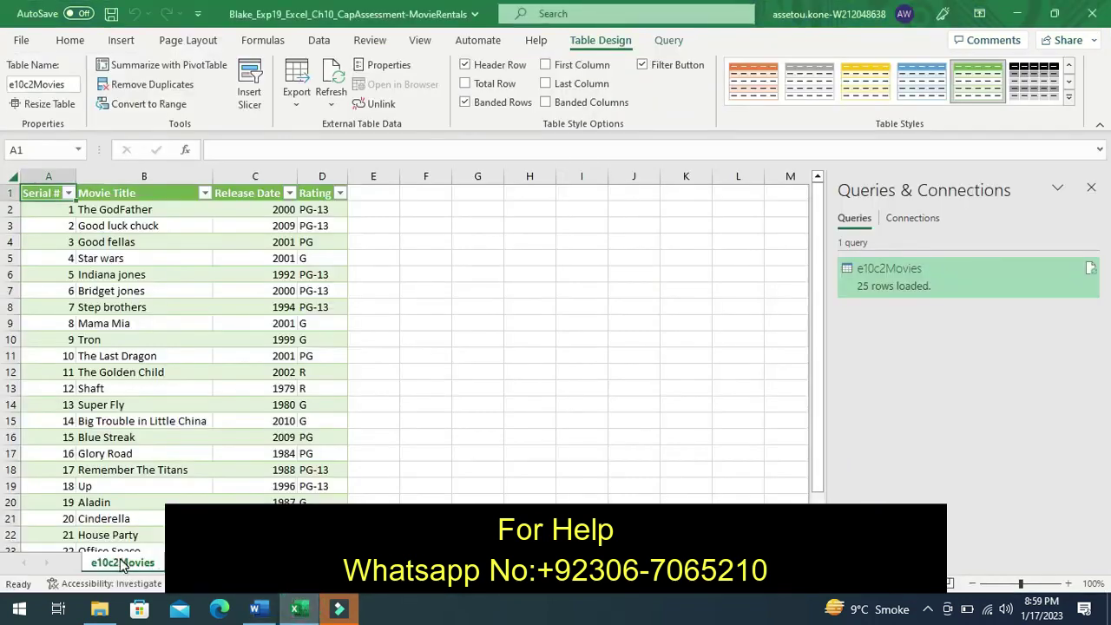
Rename the e10c2Movies sheet tab to Movies.
double_click(122, 562)
click(120, 560)
key(BackSpace)
key(BackSpace)
key(BackSpace)
key(BackSpace)
key(BackSpace)
key(Return)
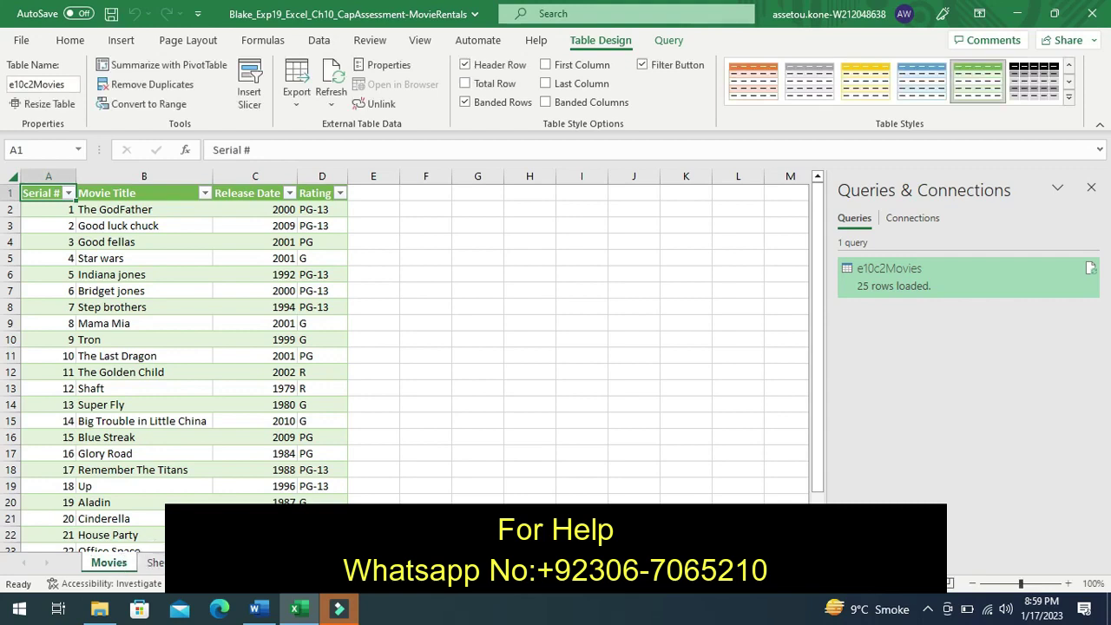
click(255, 608)
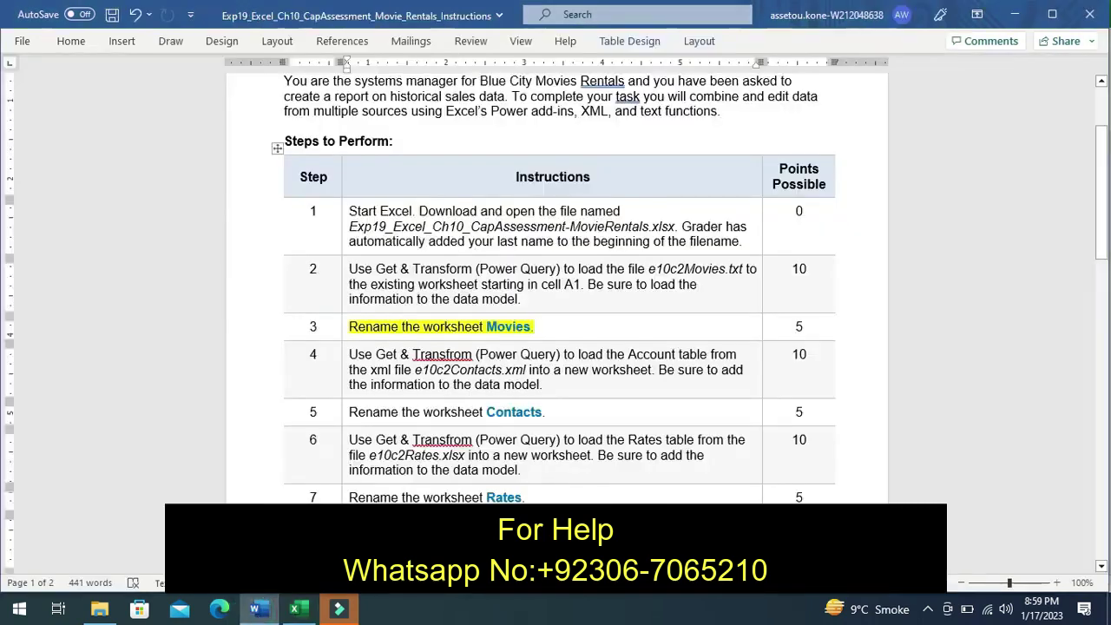
Move the yellow highlight from step 3 to step 4's e10c2Contacts.xml import instruction.
key(ctrl+z)
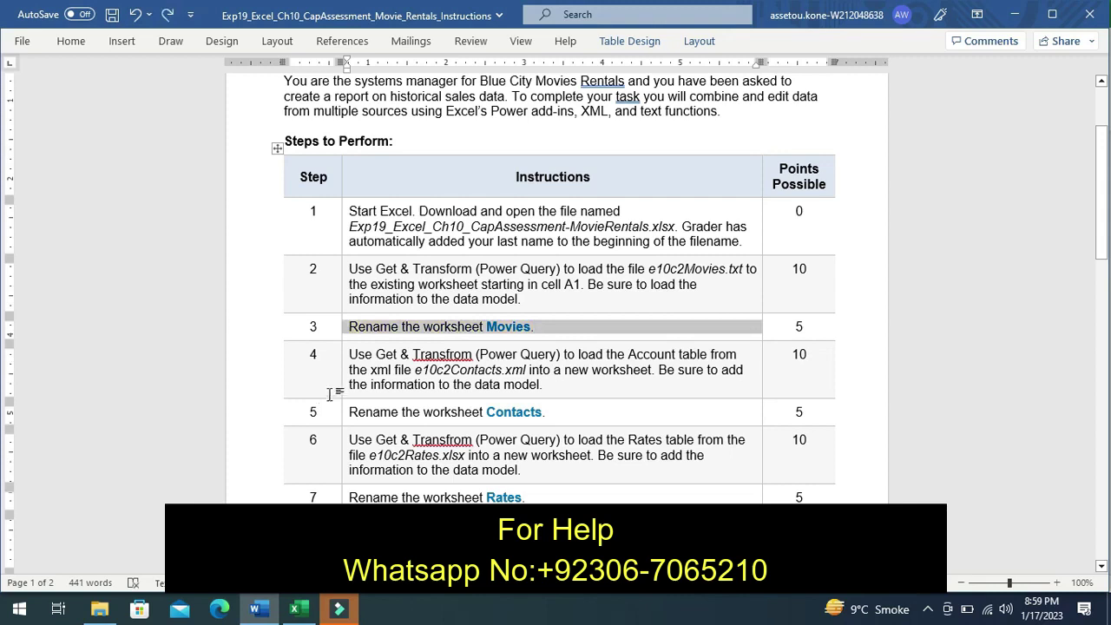
click(340, 388)
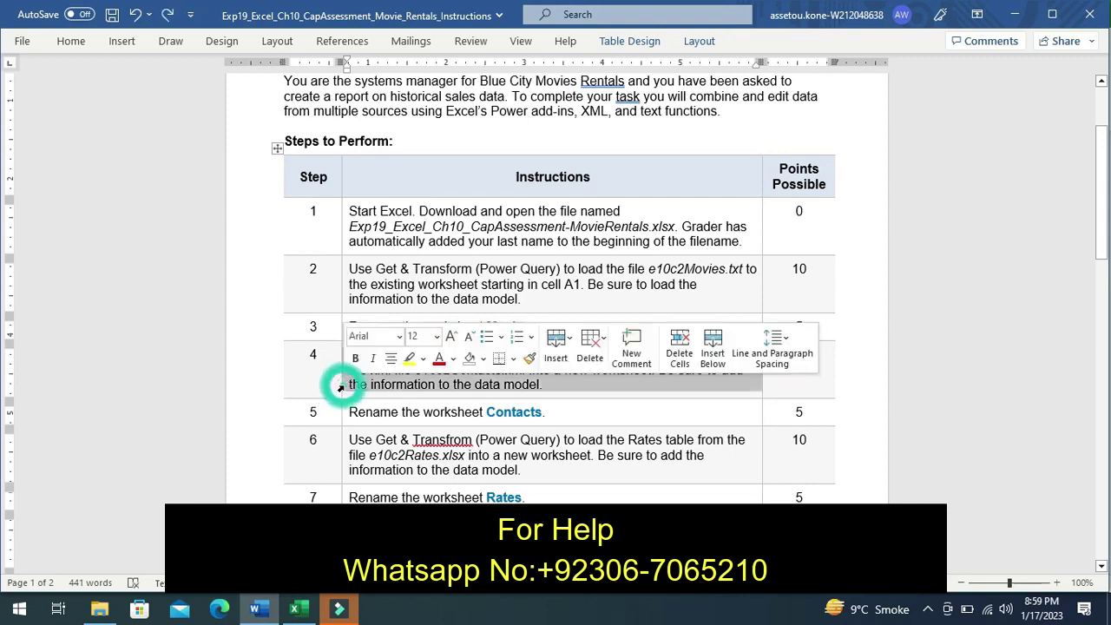
click(411, 359)
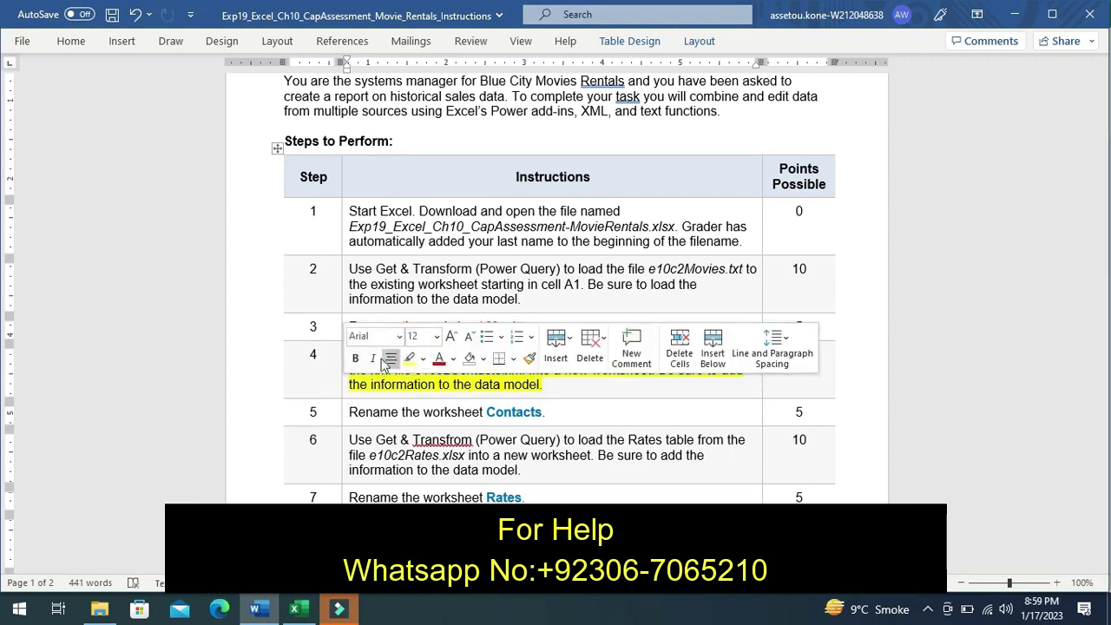
click(314, 363)
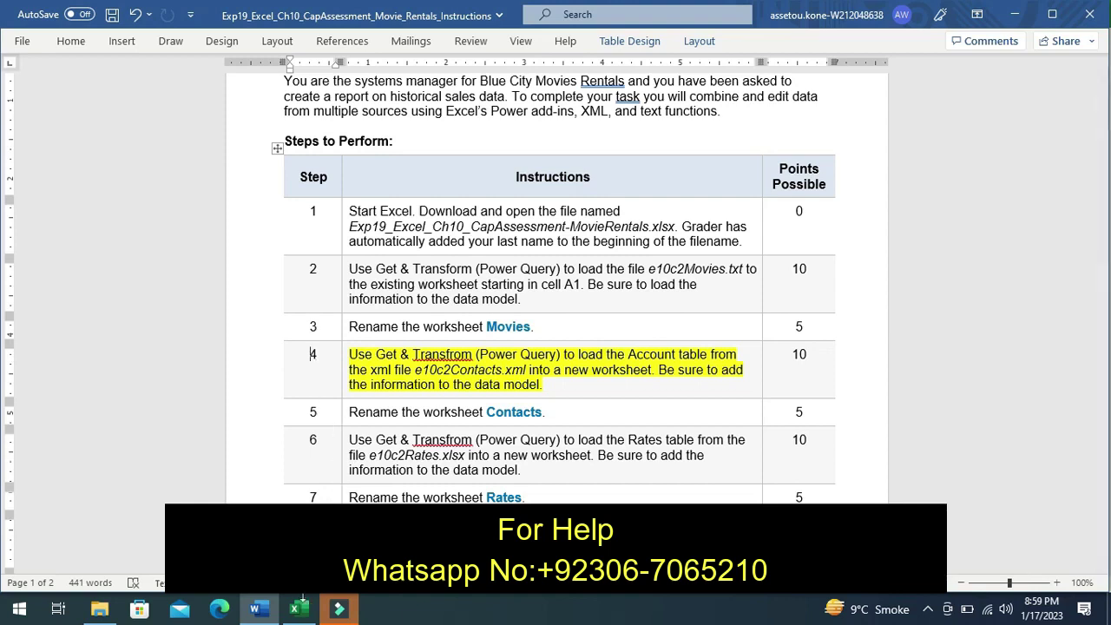
click(295, 609)
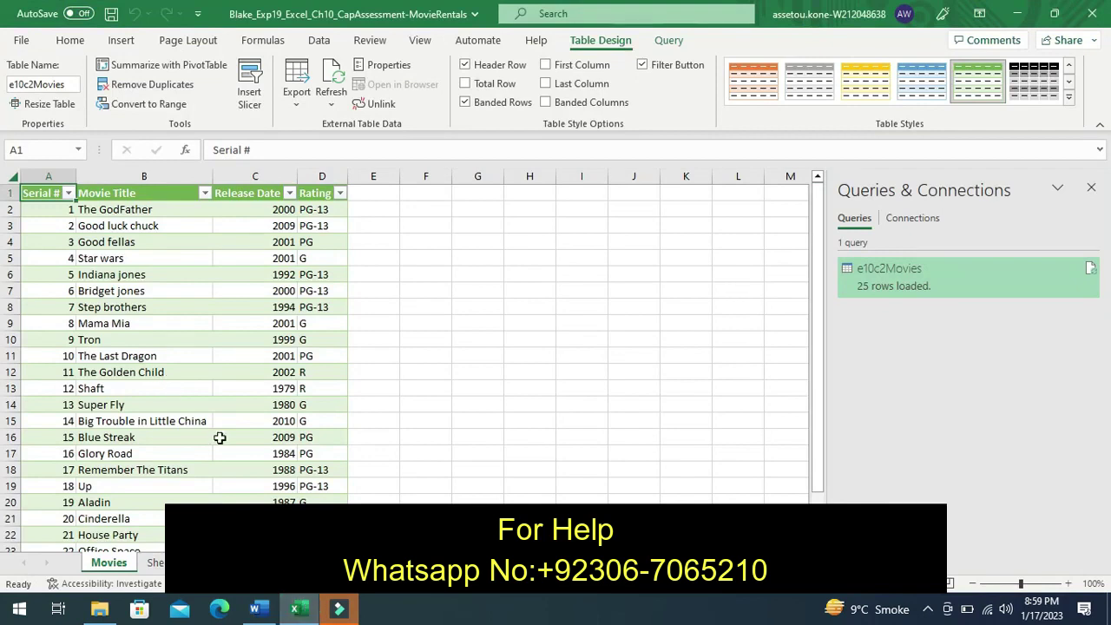
On the new blank sheet, import e10c2Contacts.xml with From XML and load it from the Navigator.
click(155, 563)
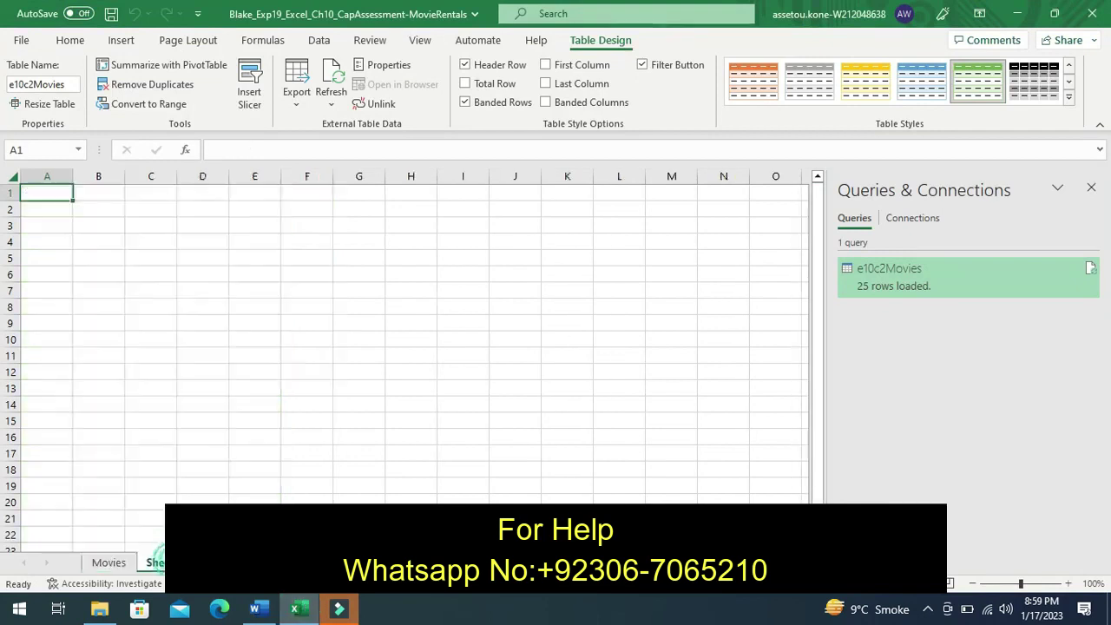
click(319, 42)
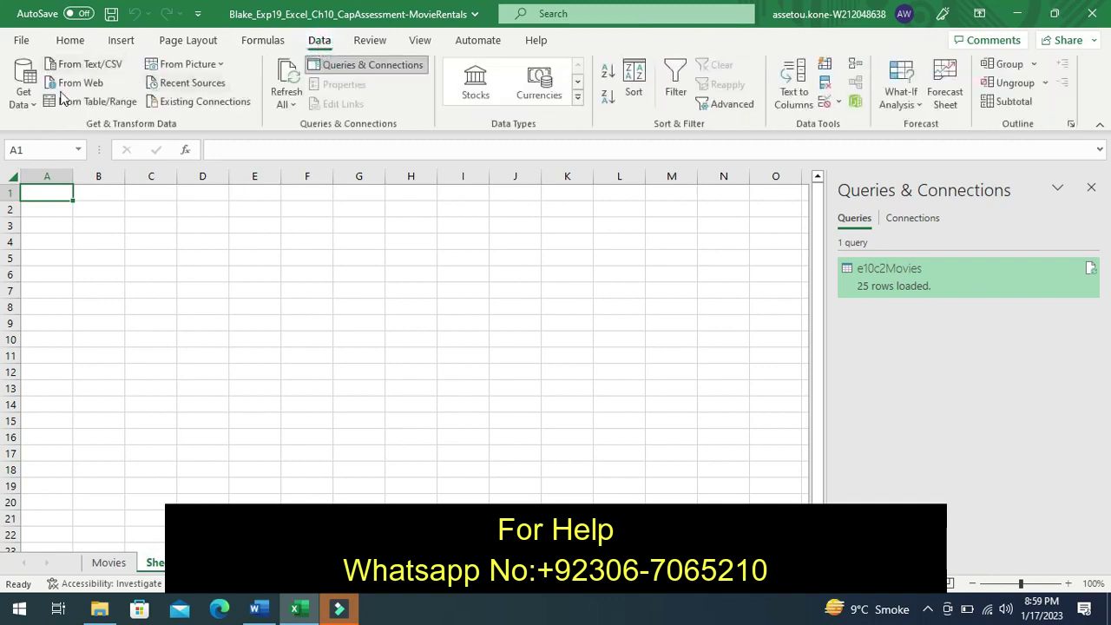
click(25, 98)
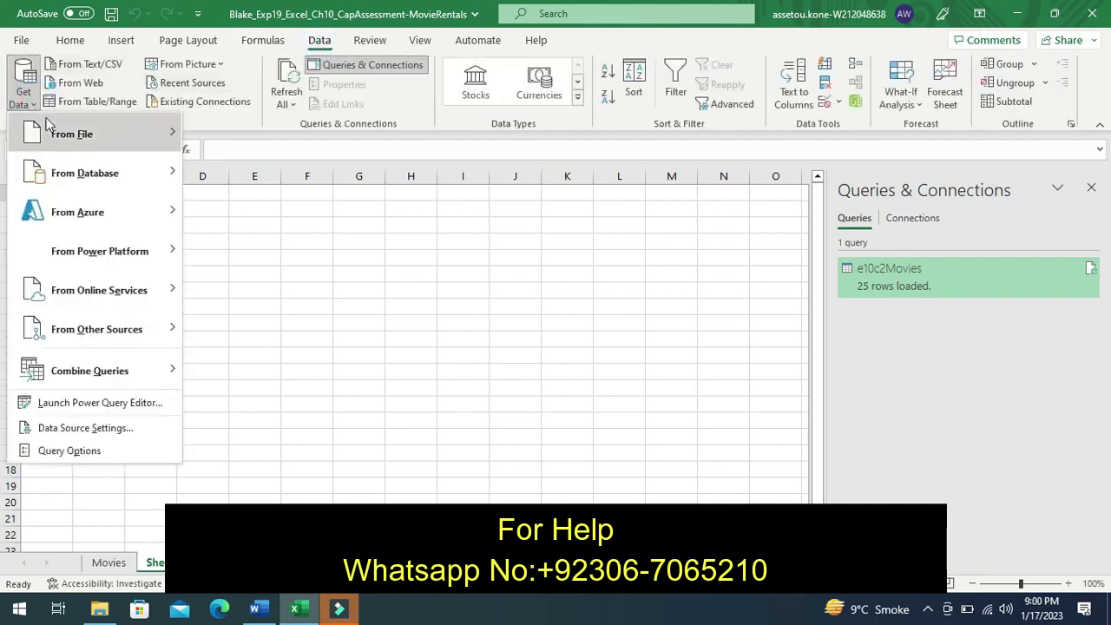
mouse_move(57, 135)
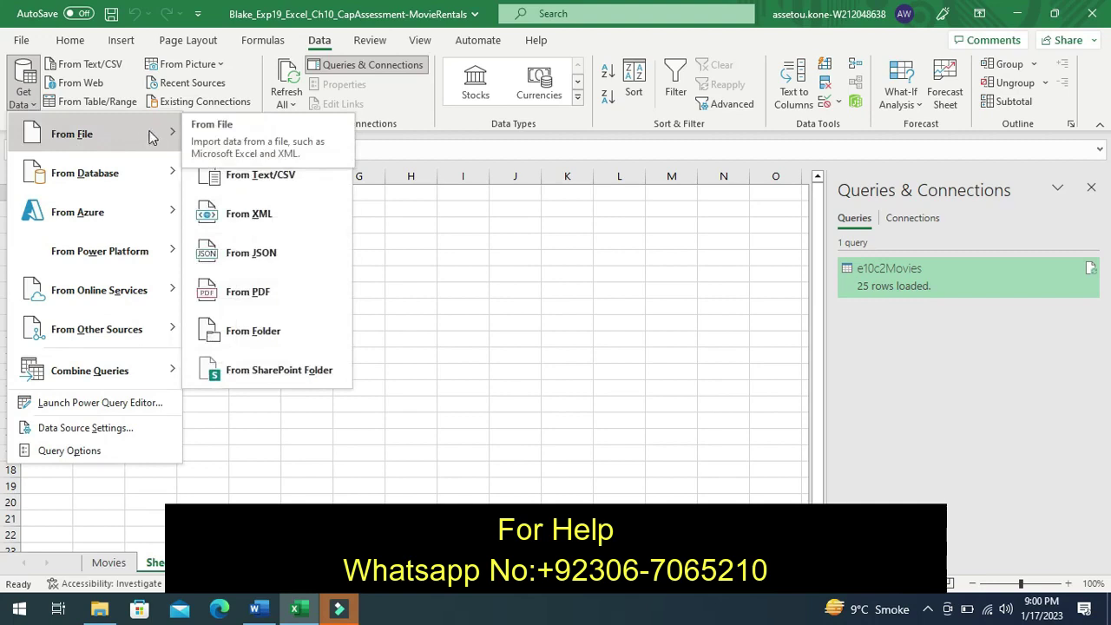
click(250, 214)
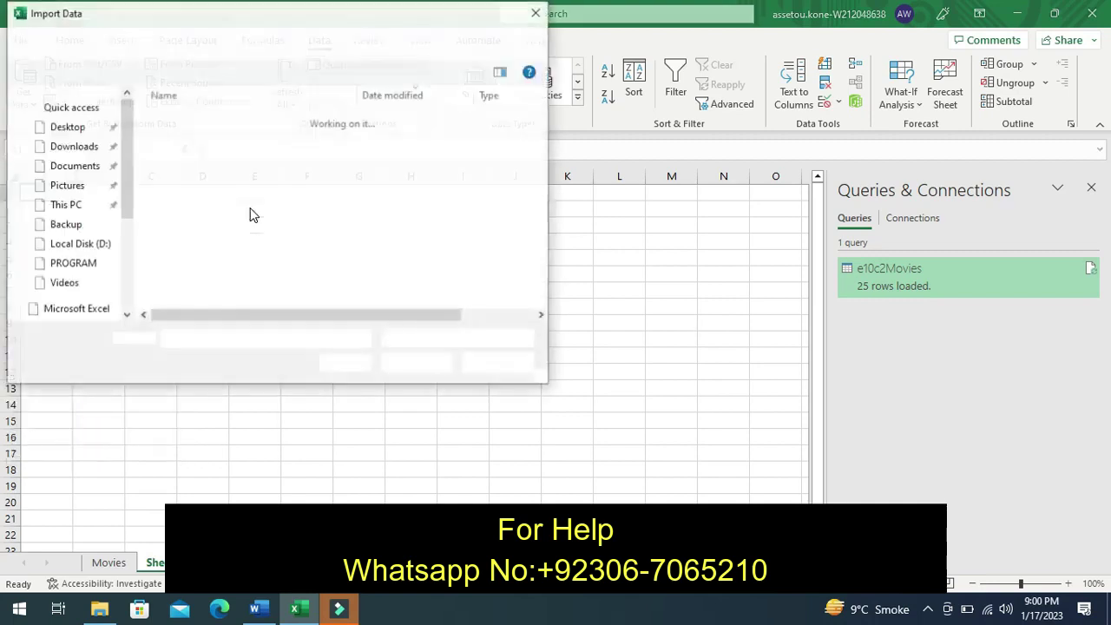
double_click(231, 158)
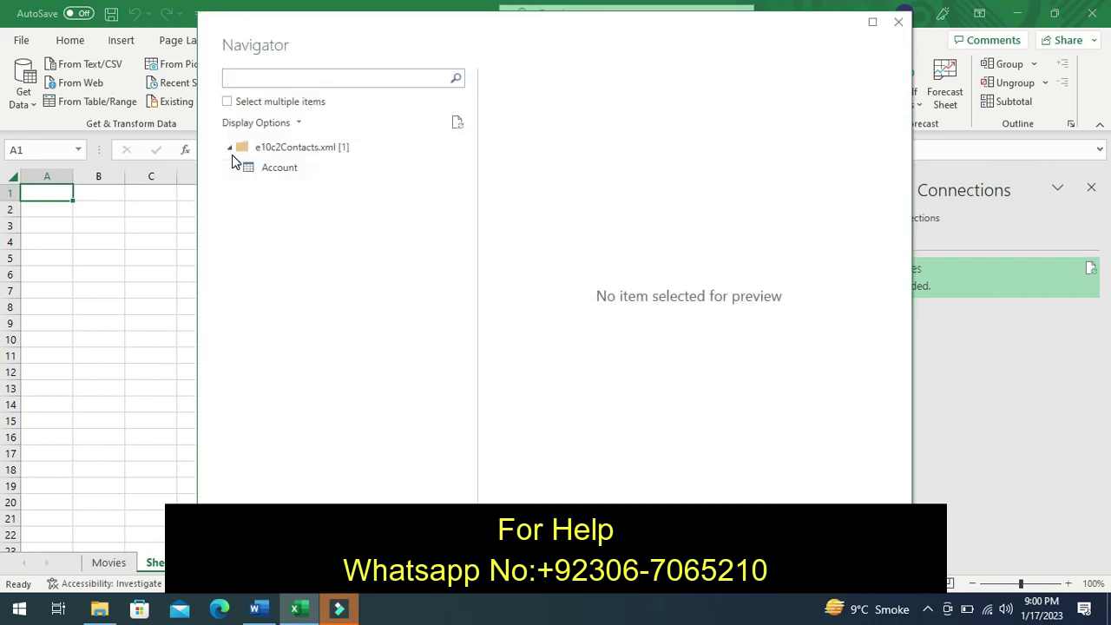
double_click(306, 147)
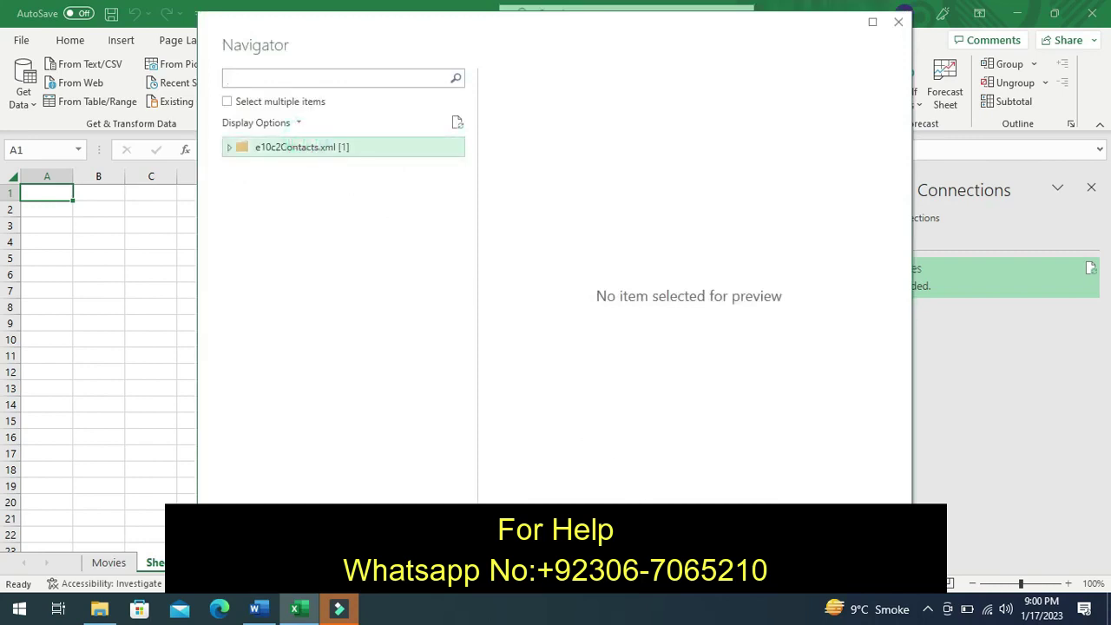
key(Return)
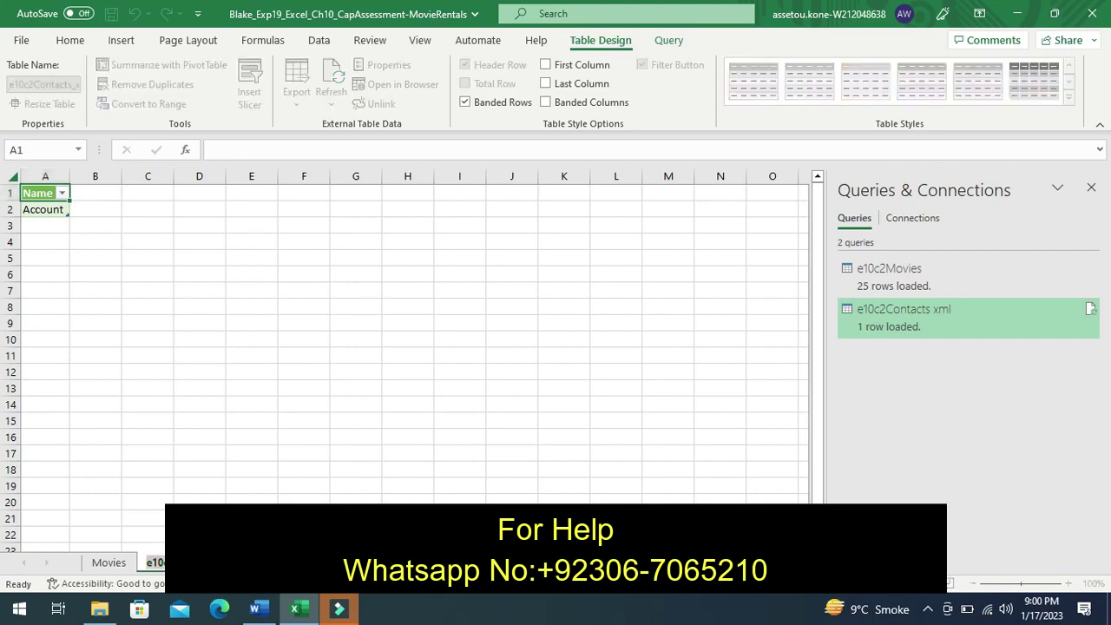
Rename the sheet holding the imported contacts to Contacts.
text(co)
key(Return)
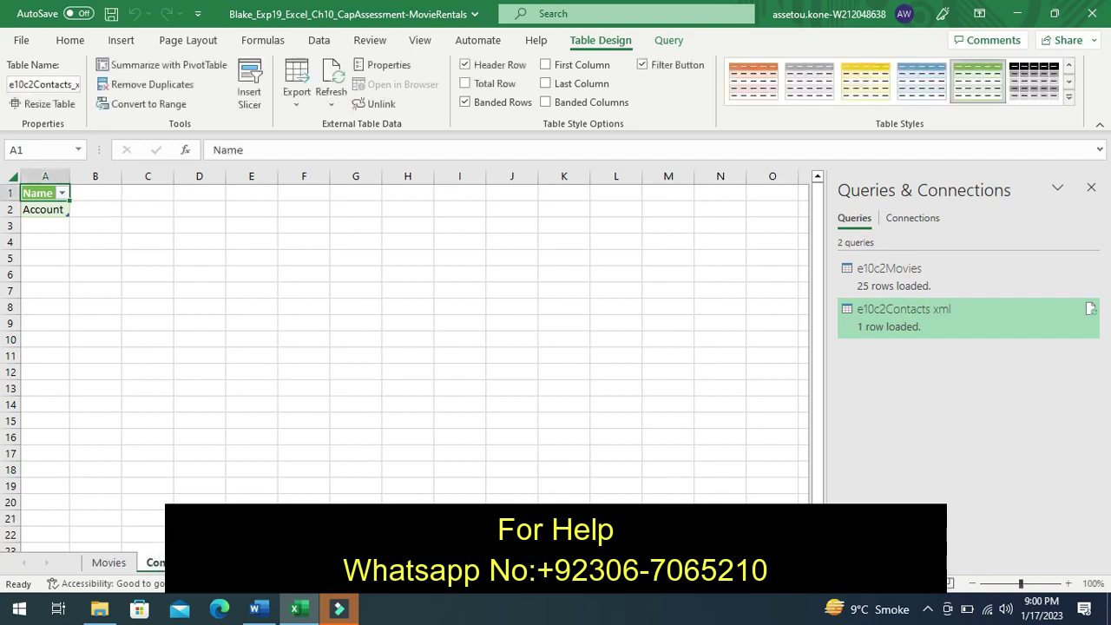
key(ctrl+Page_Down)
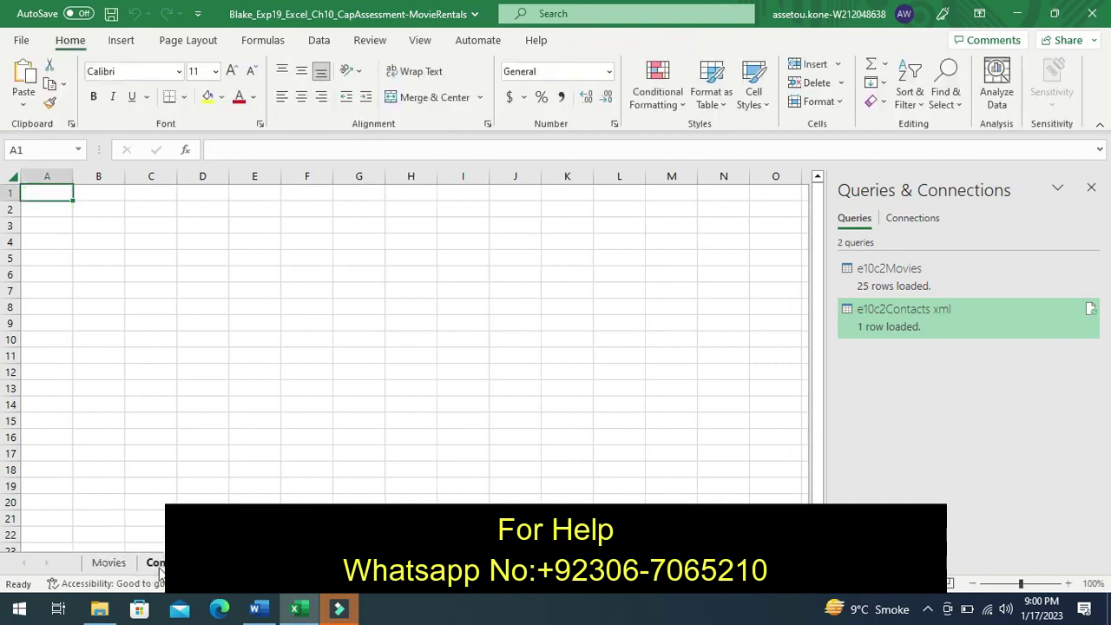
click(160, 563)
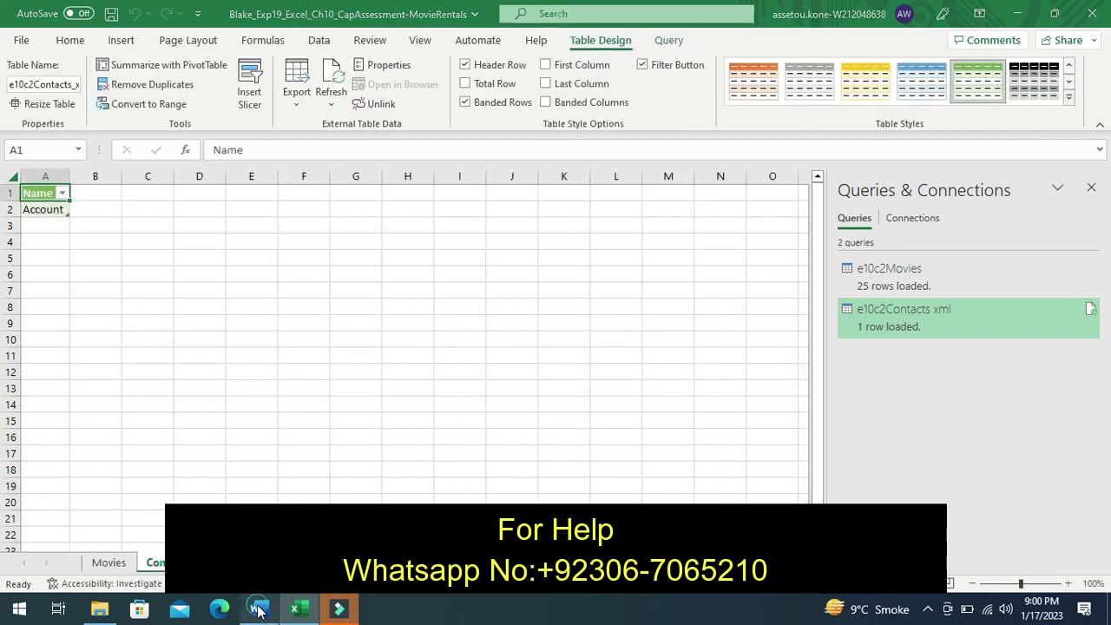
click(255, 608)
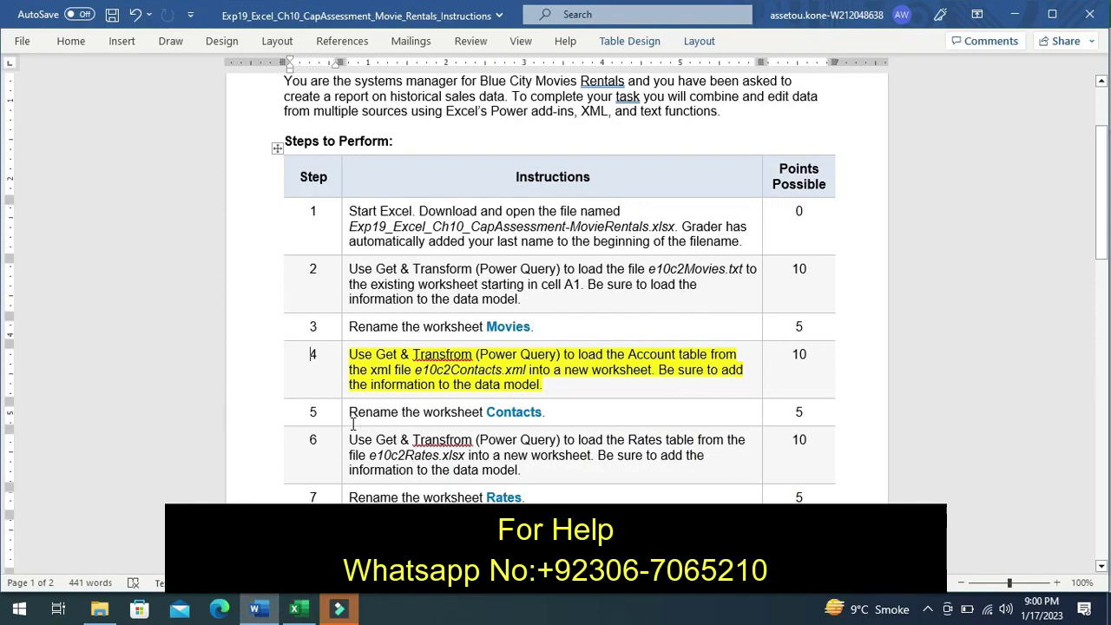
Replace step 4's highlight with a yellow highlight on step 5's rename-to-Contacts instruction.
key(ctrl+z)
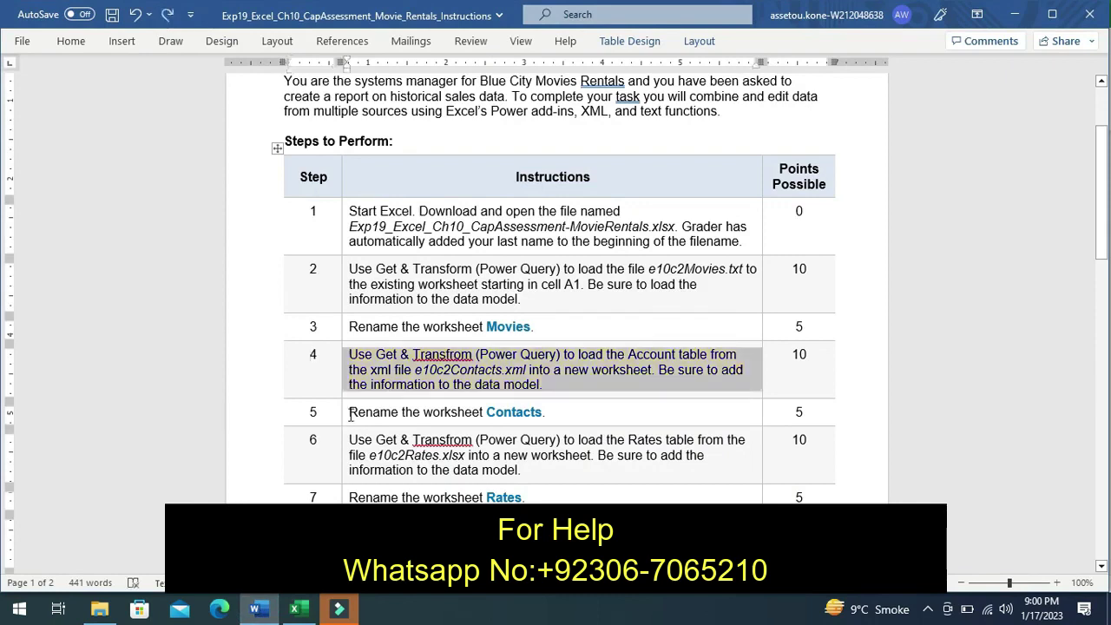
click(342, 415)
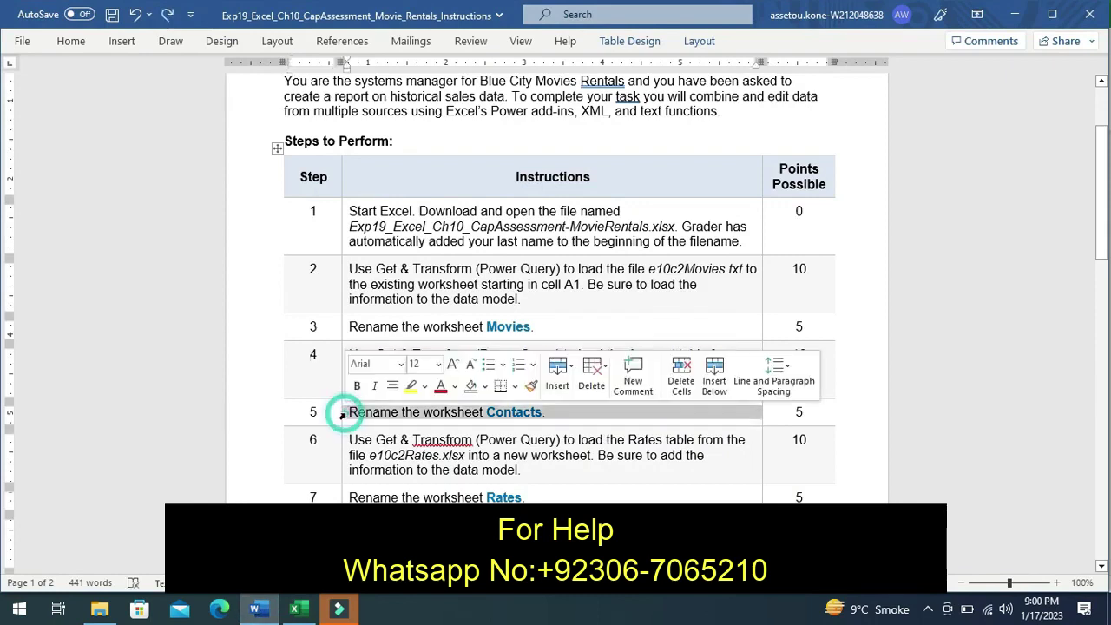
click(410, 385)
click(308, 426)
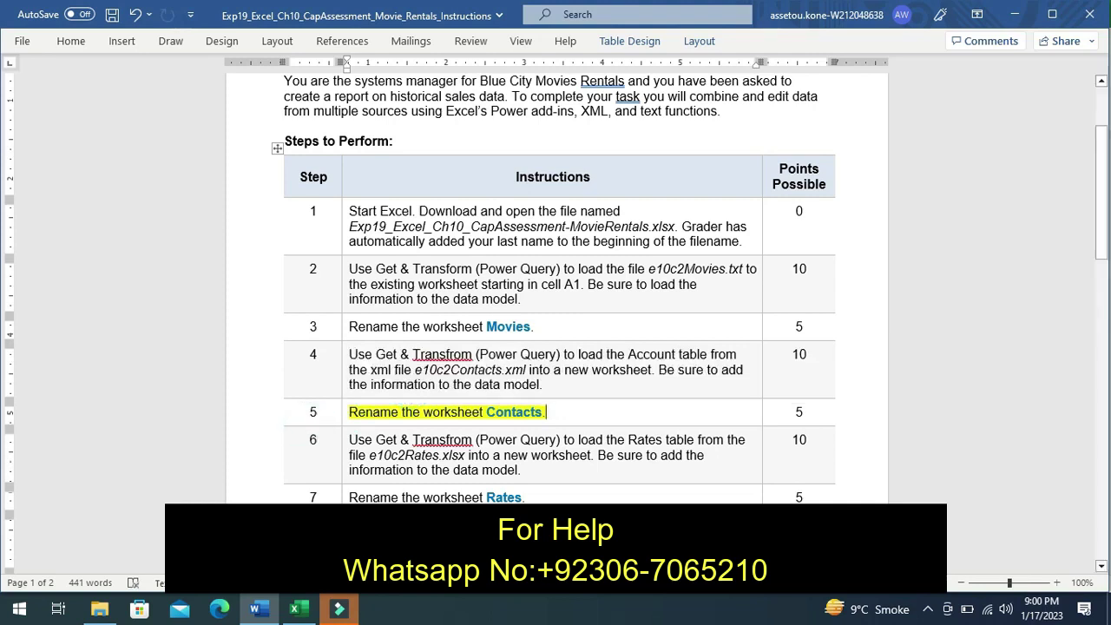
Go to the empty worksheet in Excel, then return to the Word instructions.
click(299, 610)
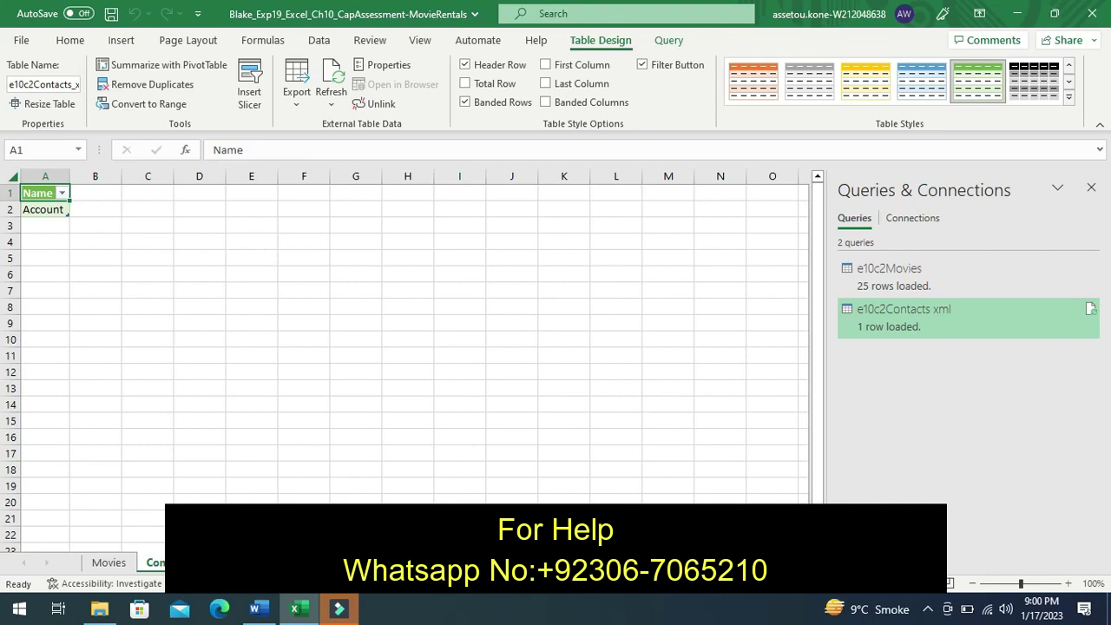
click(46, 258)
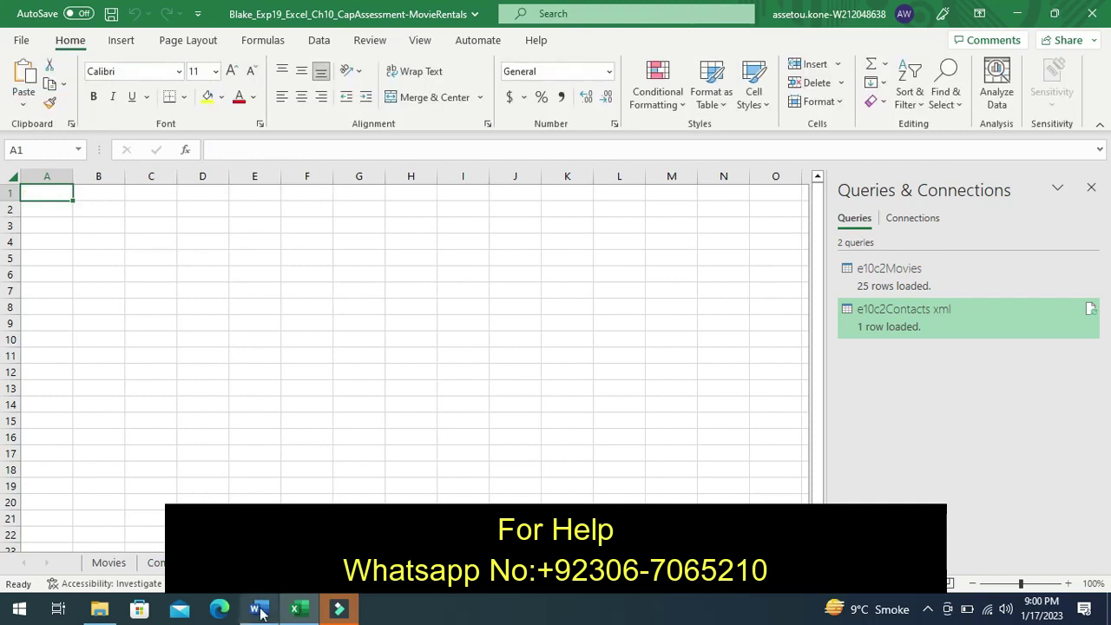
click(259, 610)
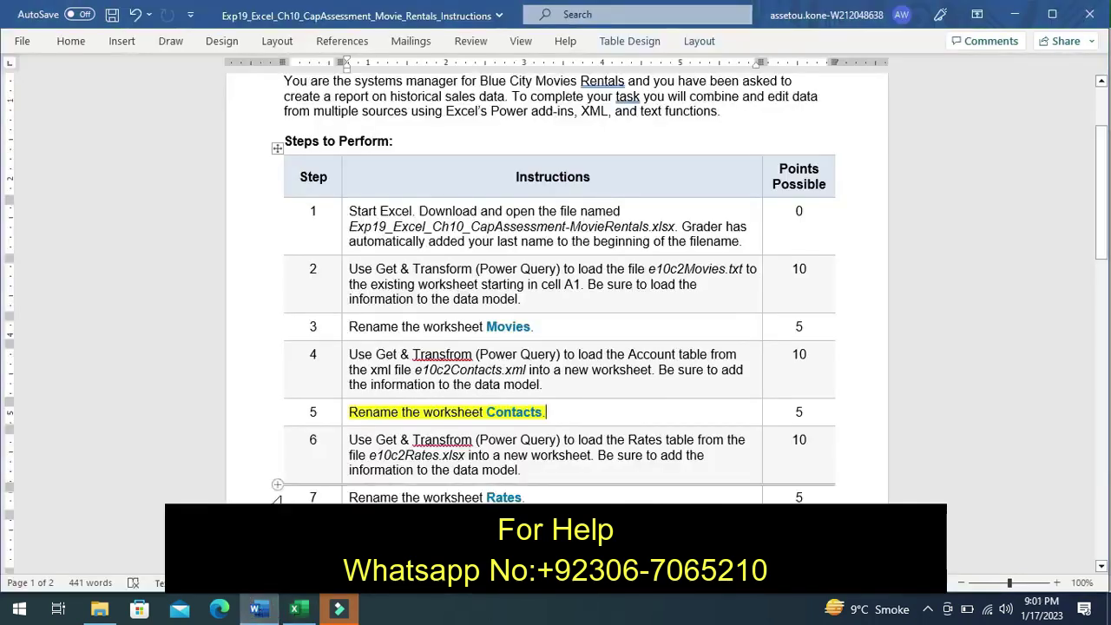
Move the yellow highlight from step 5 to step 6's e10c2Rates.xlsx import instruction.
key(ctrl+z)
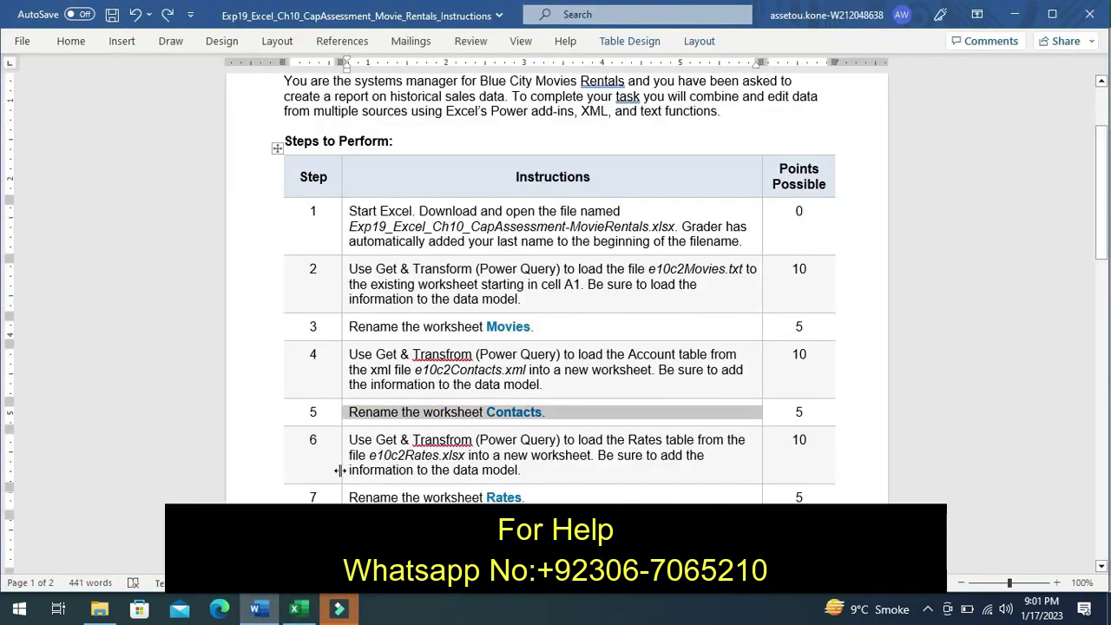
click(341, 473)
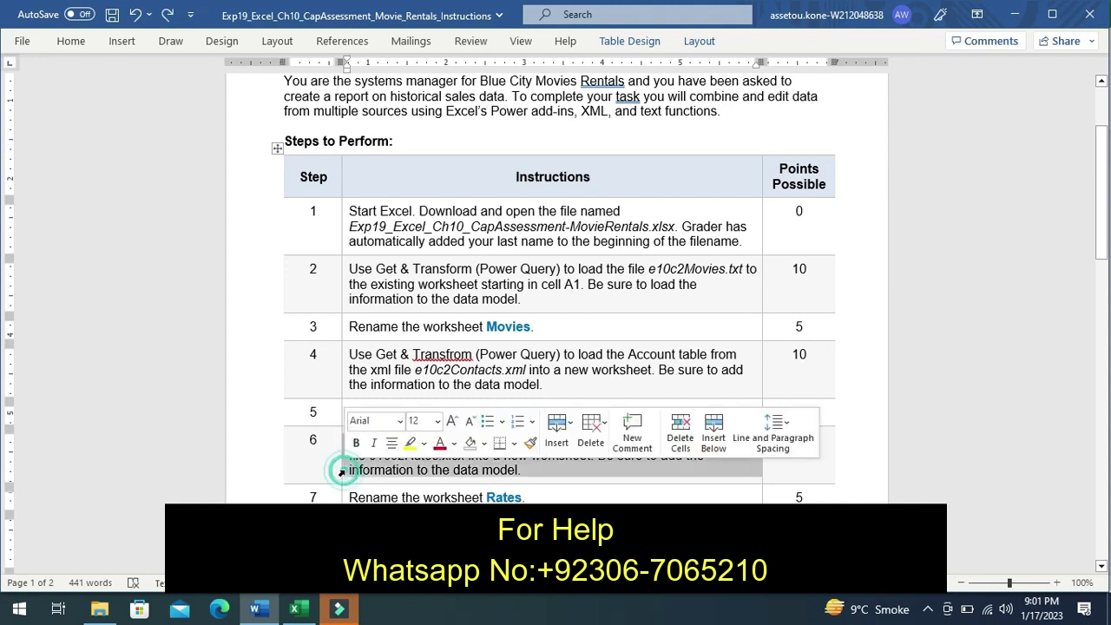
click(411, 444)
click(311, 447)
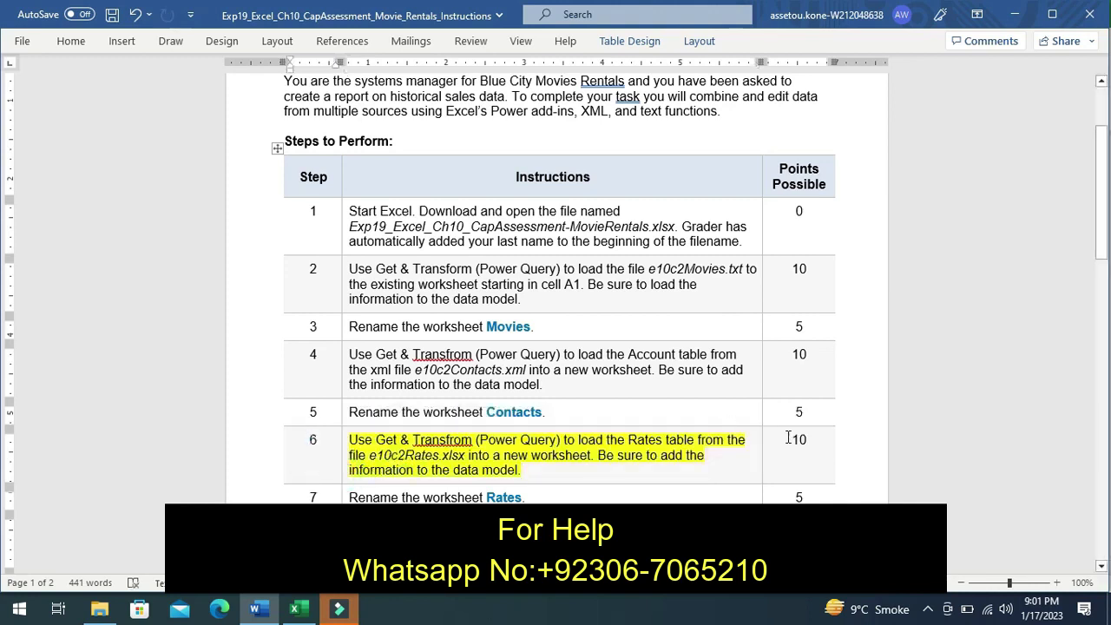
click(1102, 567)
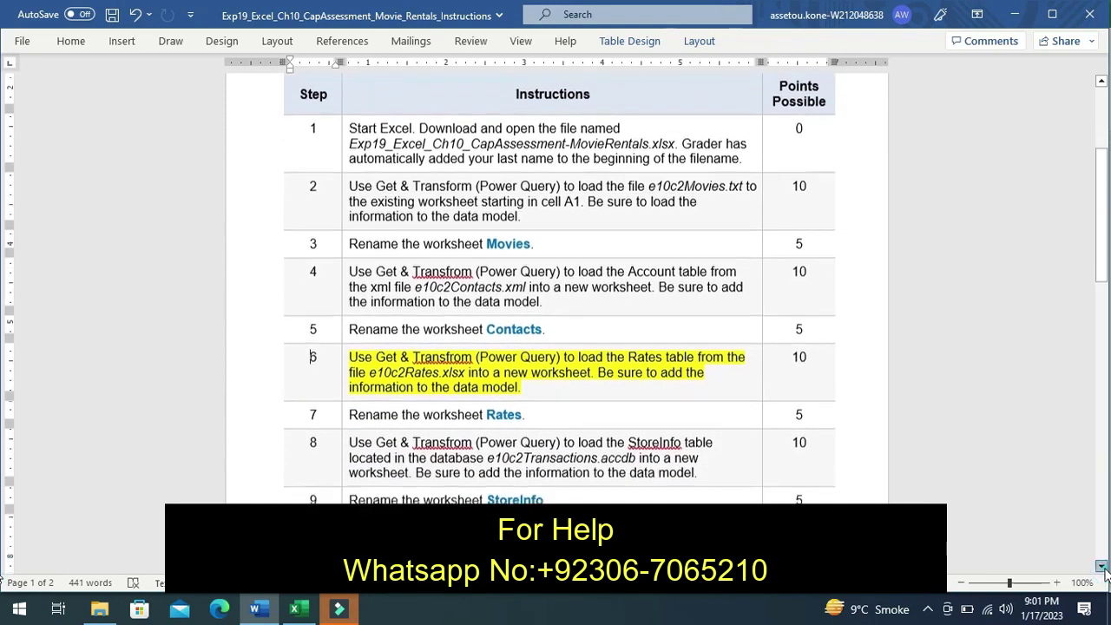
click(1101, 567)
click(1101, 567)
click(1102, 567)
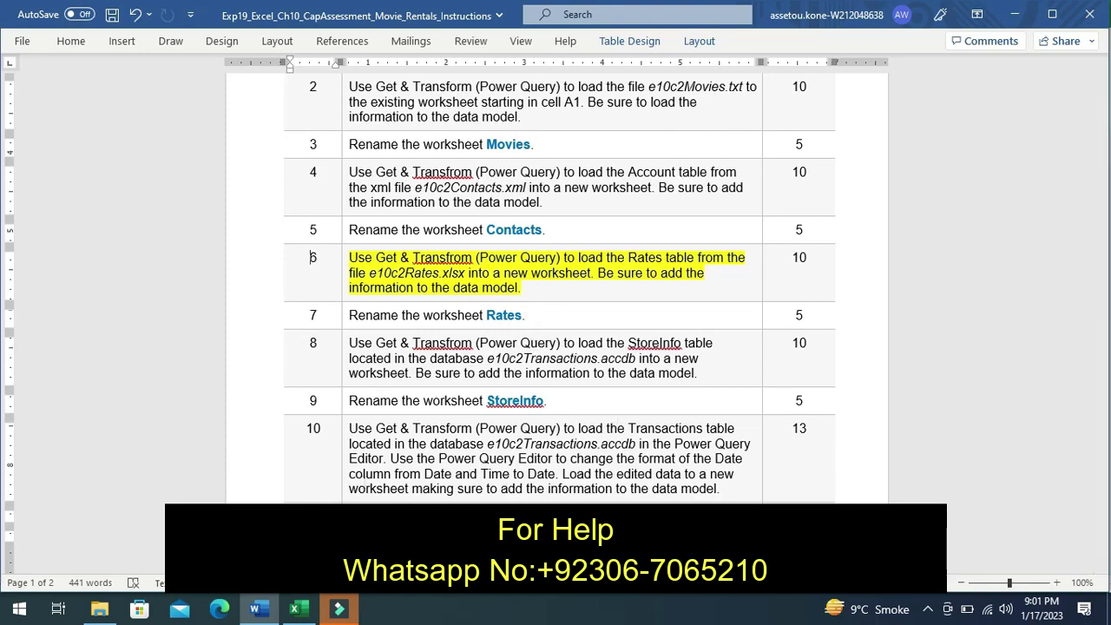
click(292, 609)
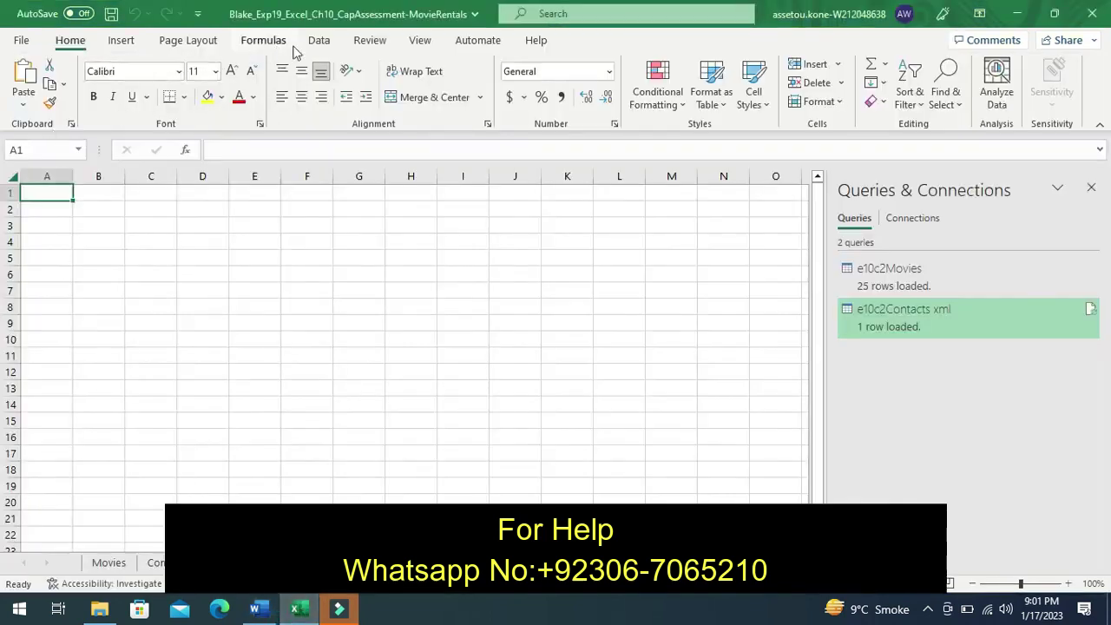
Import e10c2Rates.xlsx with Get Data > From Excel Workbook and load its table onto the blank sheet.
click(328, 45)
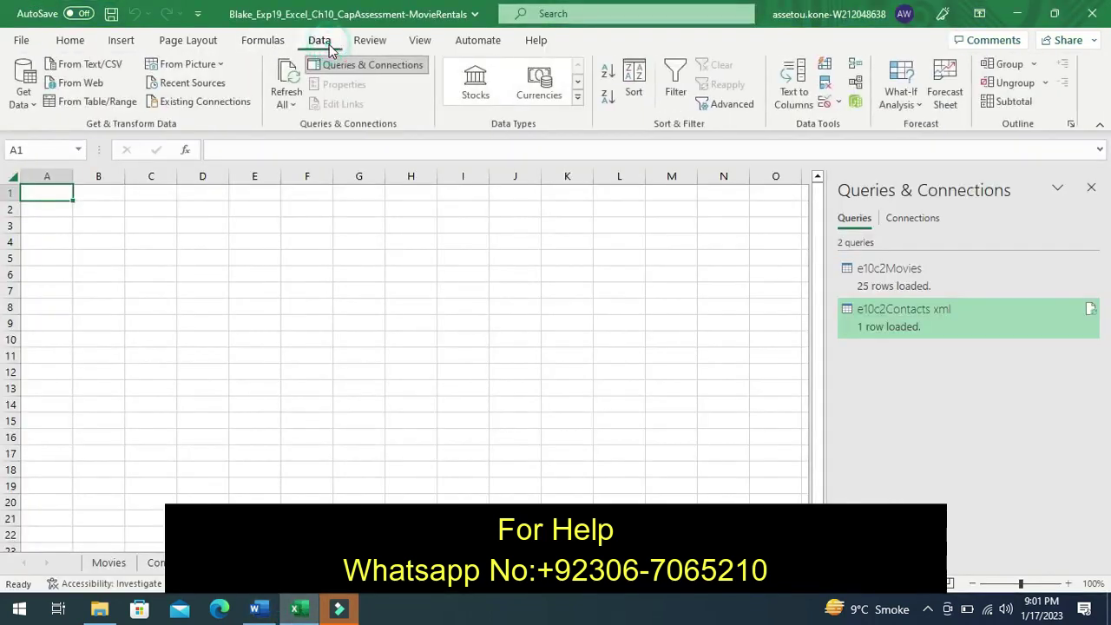
click(33, 104)
click(76, 158)
mouse_move(89, 144)
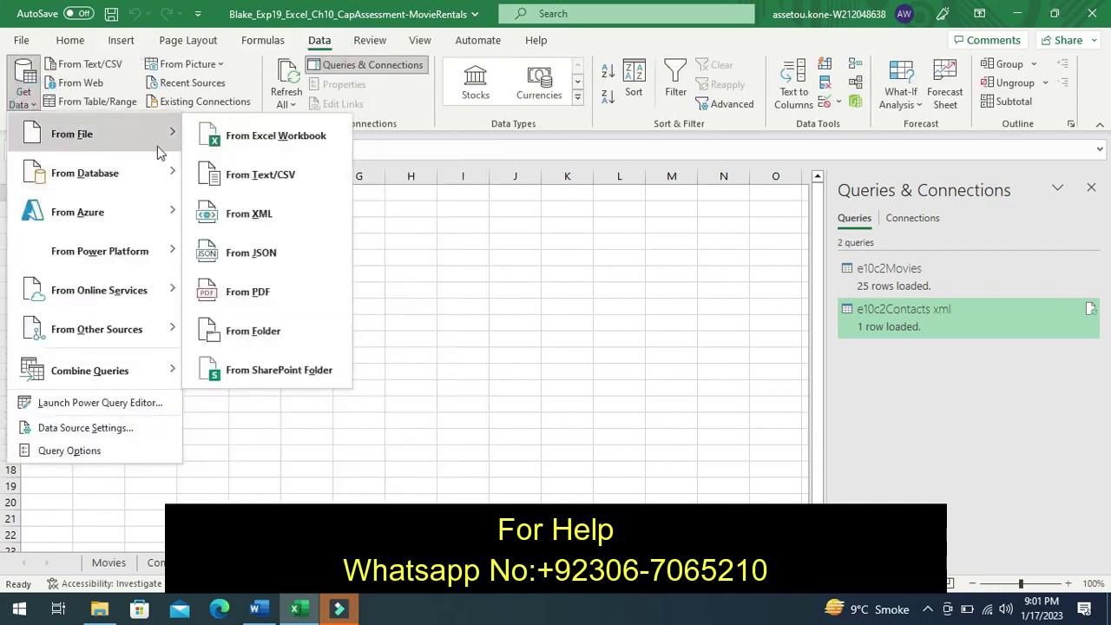
click(215, 145)
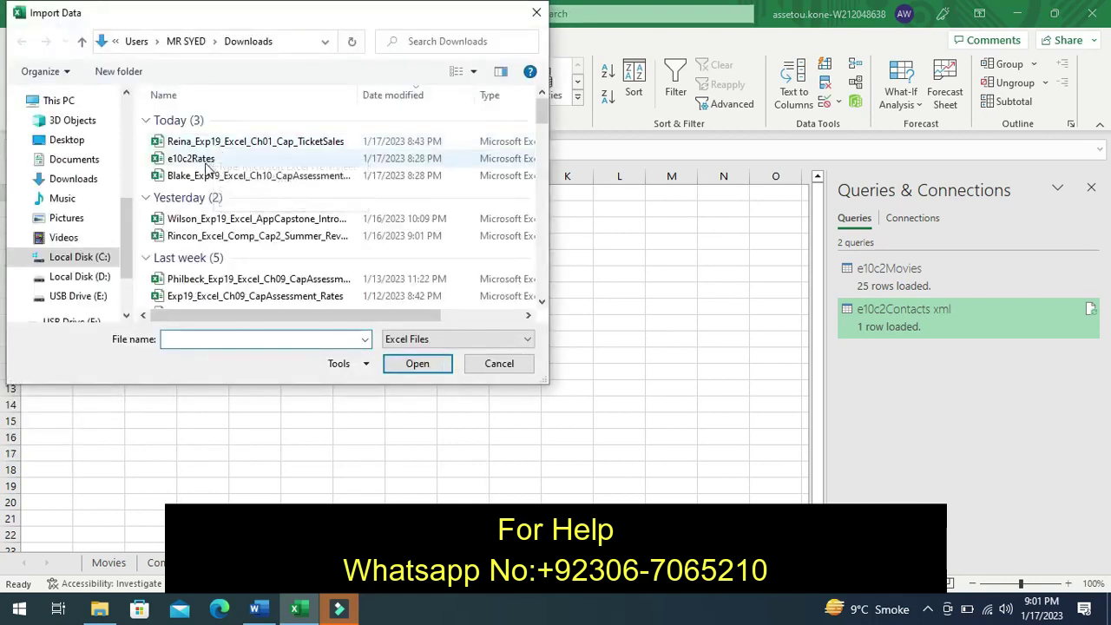
click(207, 165)
double_click(207, 164)
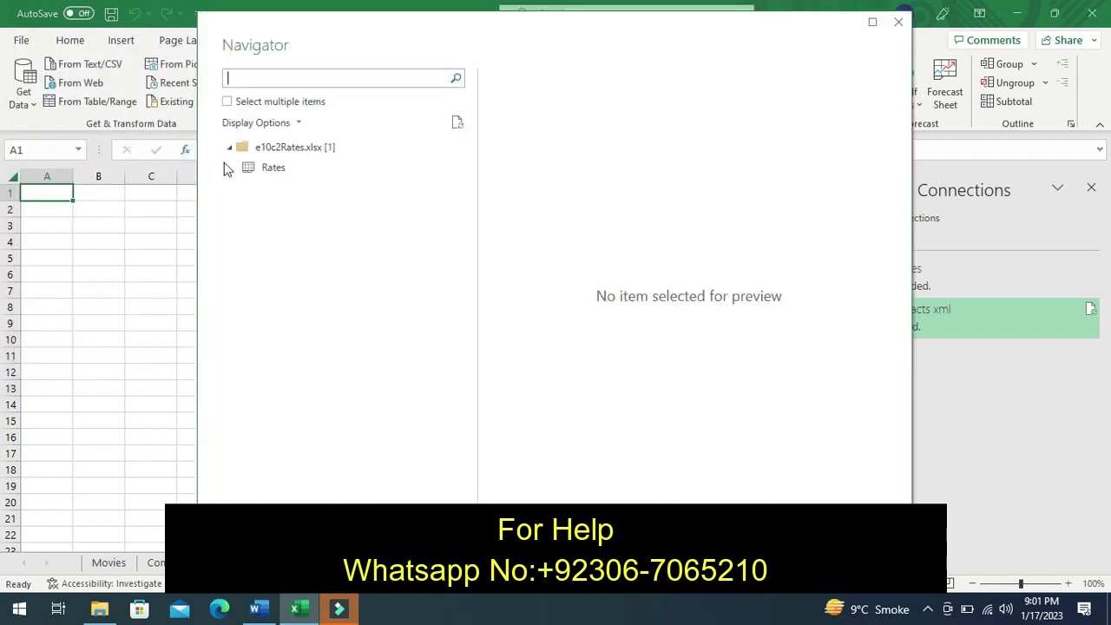
double_click(270, 151)
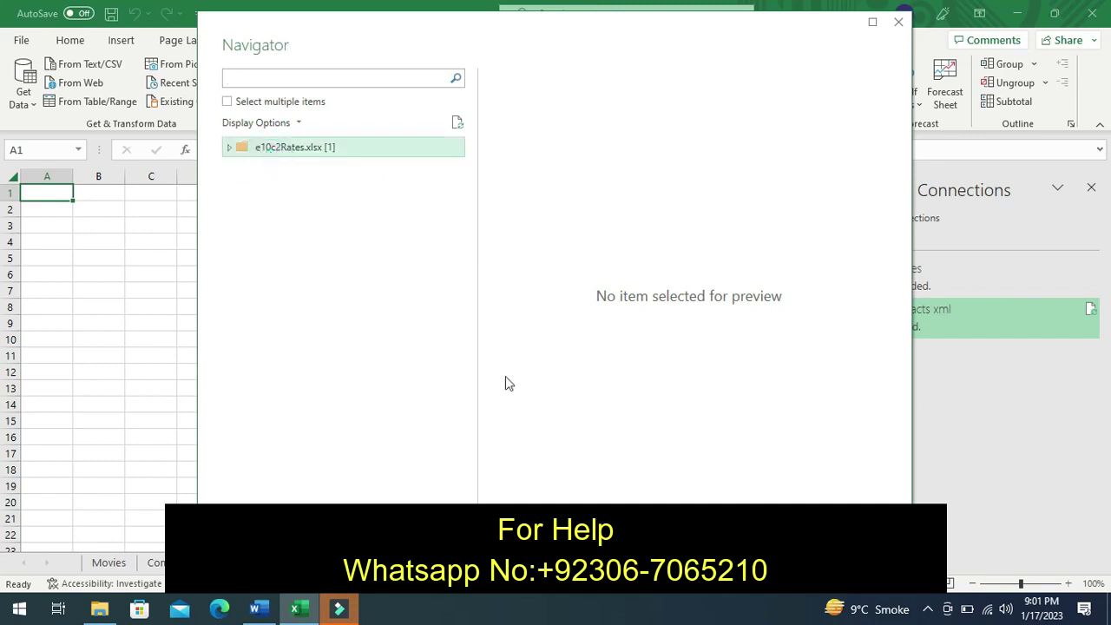
key(Return)
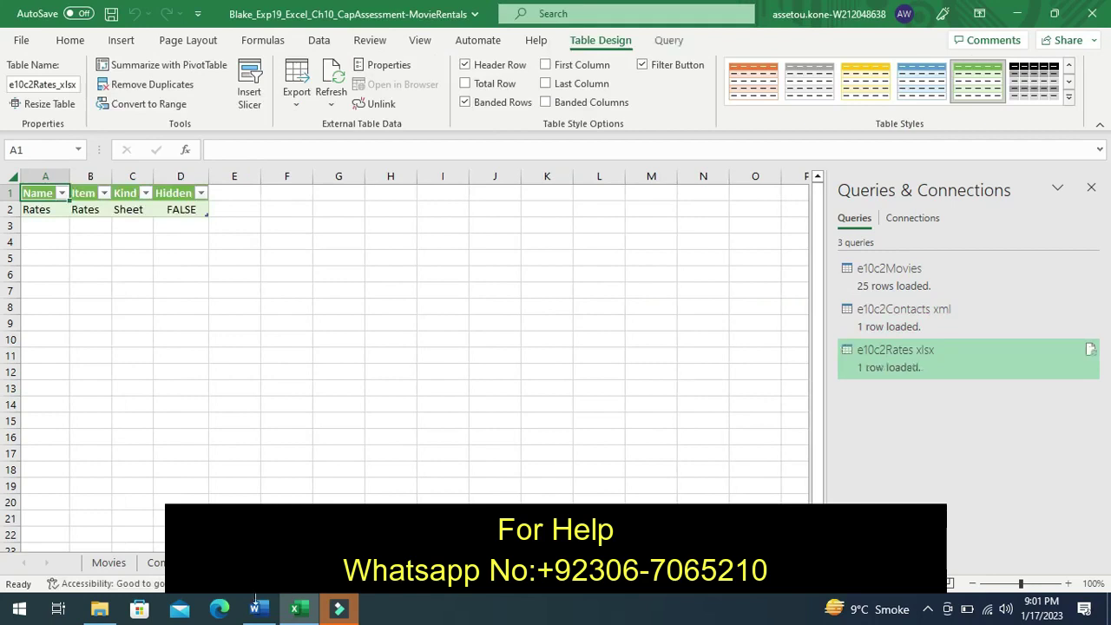
click(256, 608)
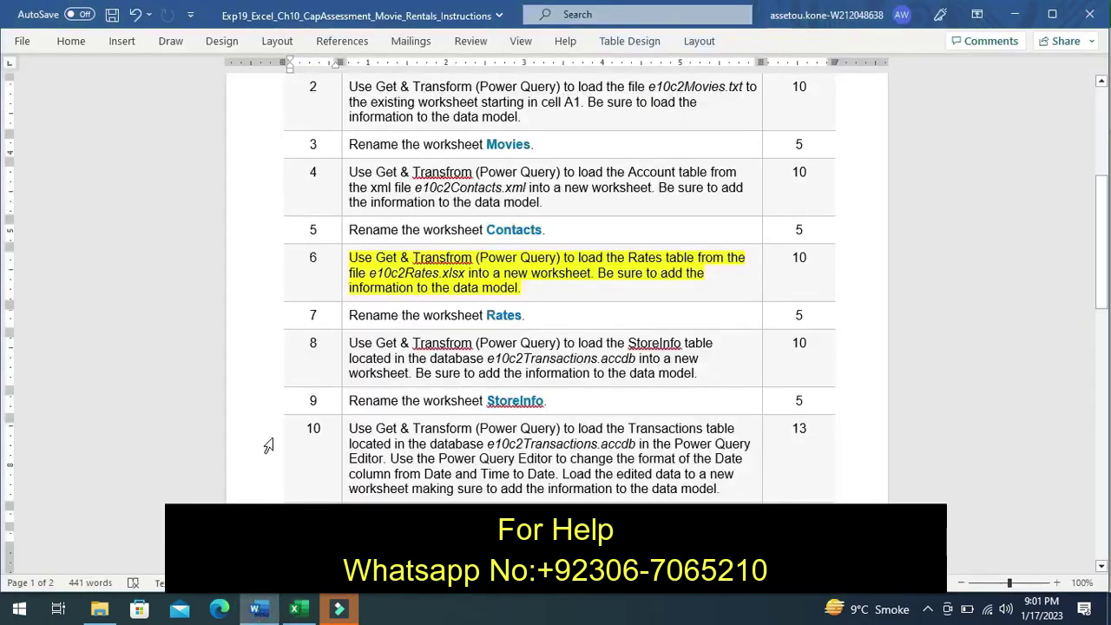
In the Word instructions, move the yellow highlight to step 7 (rename sheet Rates), then return to Excel.
key(ctrl+z)
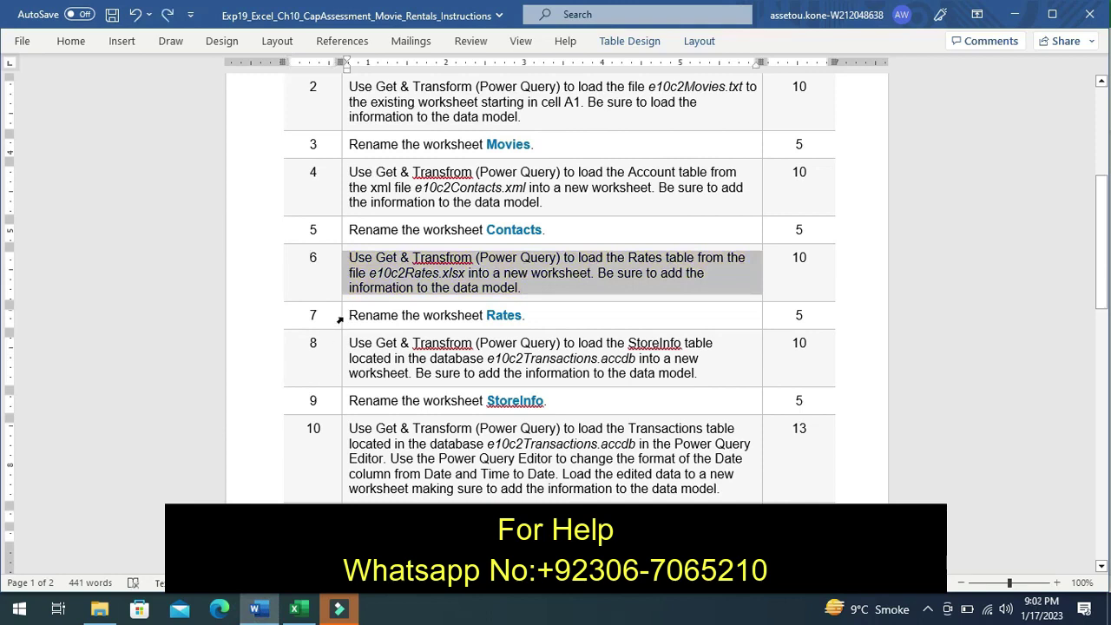
click(341, 319)
click(410, 292)
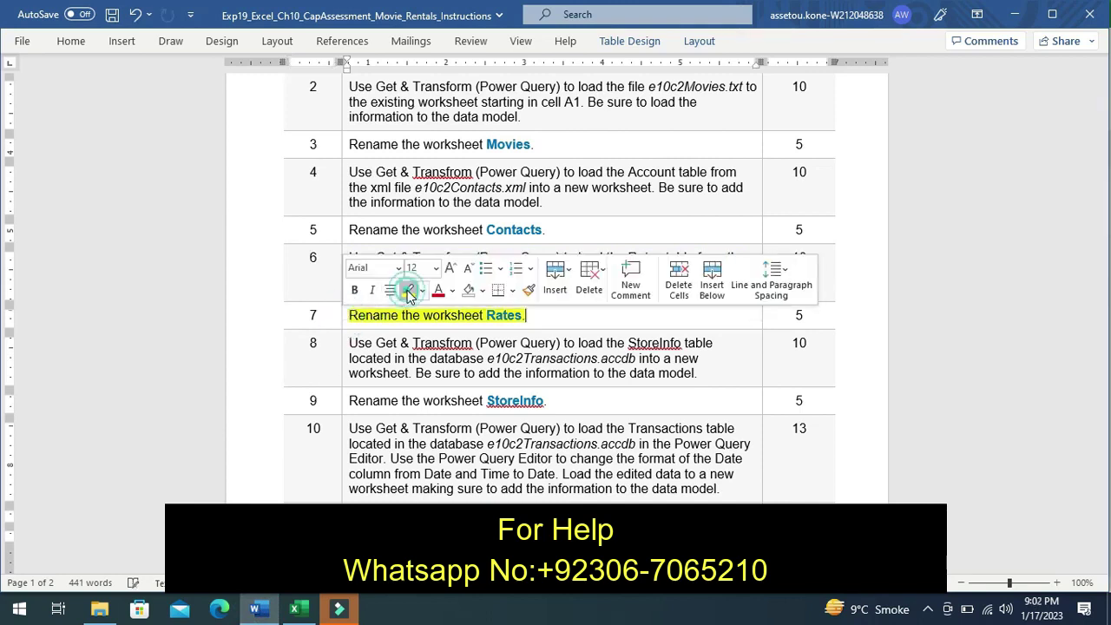
click(338, 306)
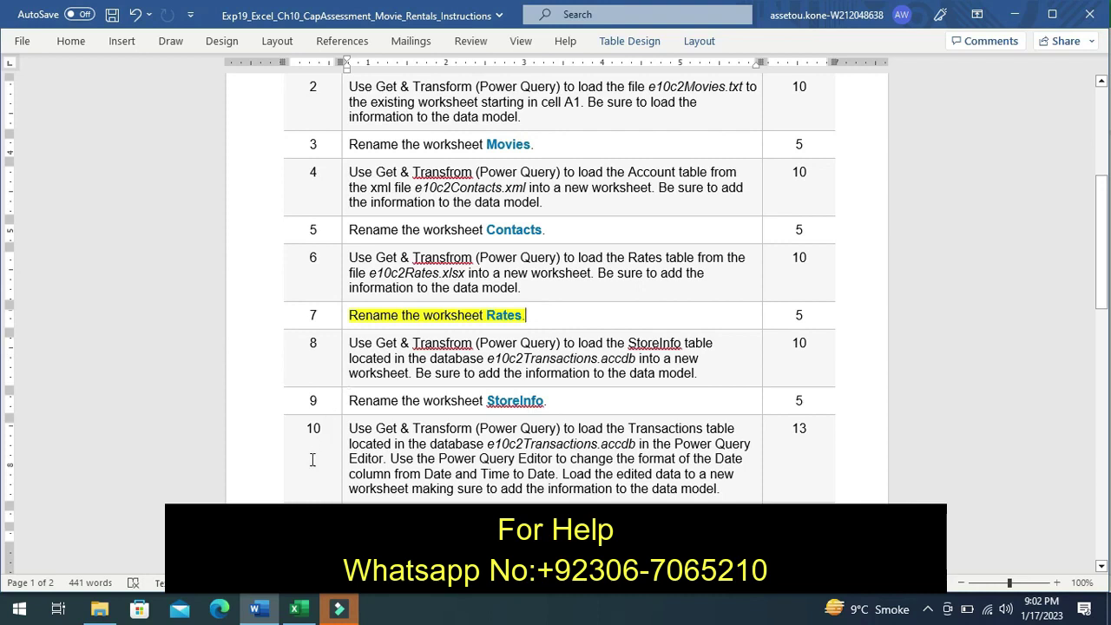
click(300, 610)
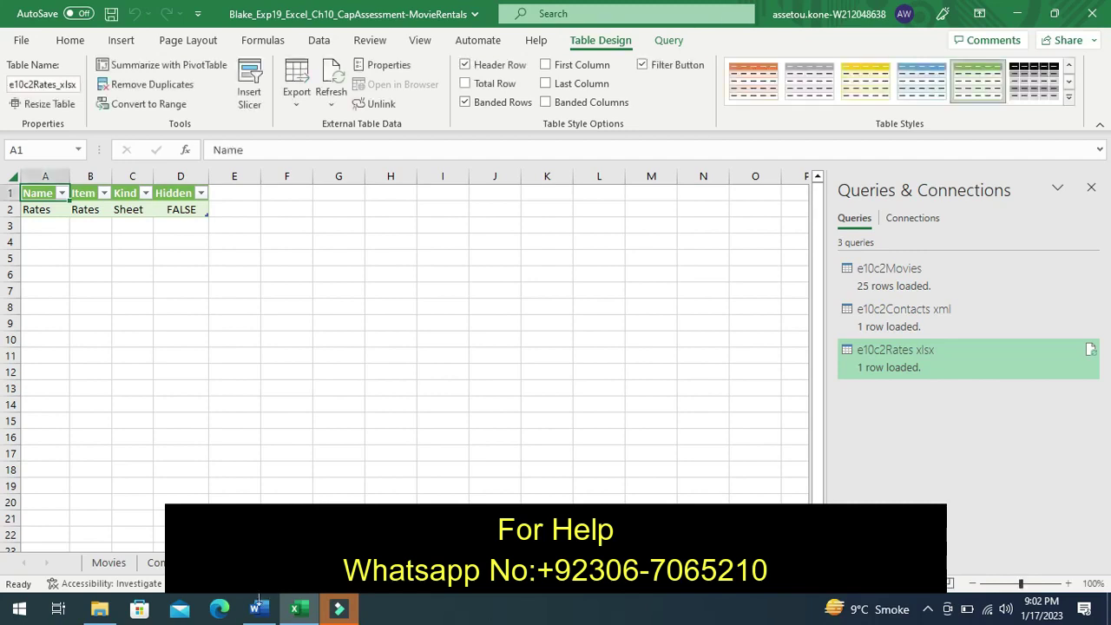
Shift the yellow highlight from step 7 to step 8's StoreInfo import instruction, then go back to Excel.
click(258, 607)
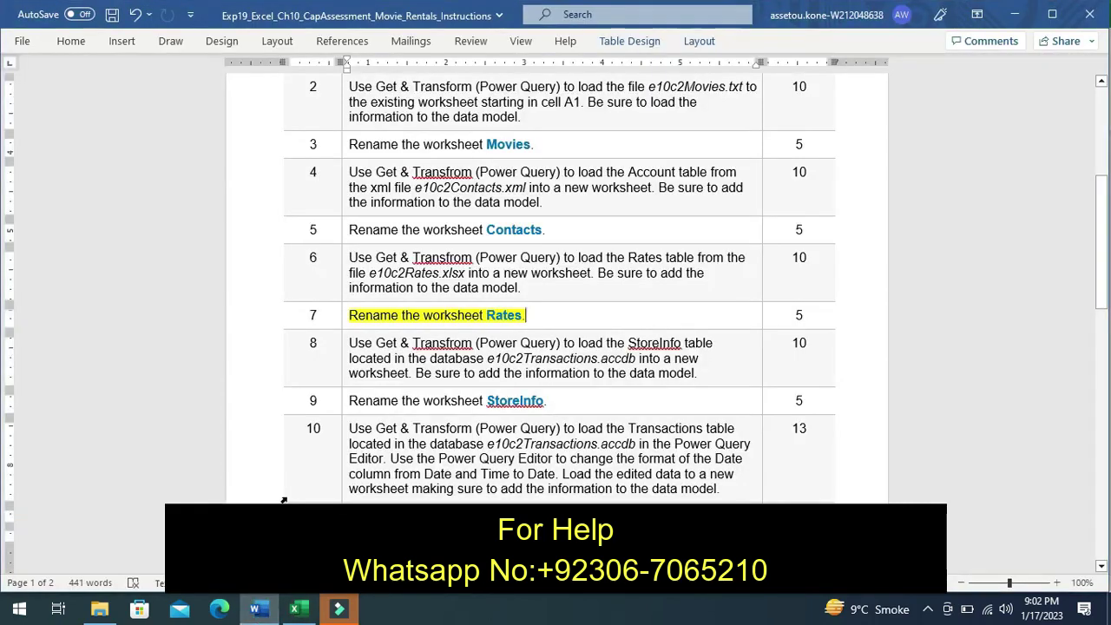
key(ctrl+z)
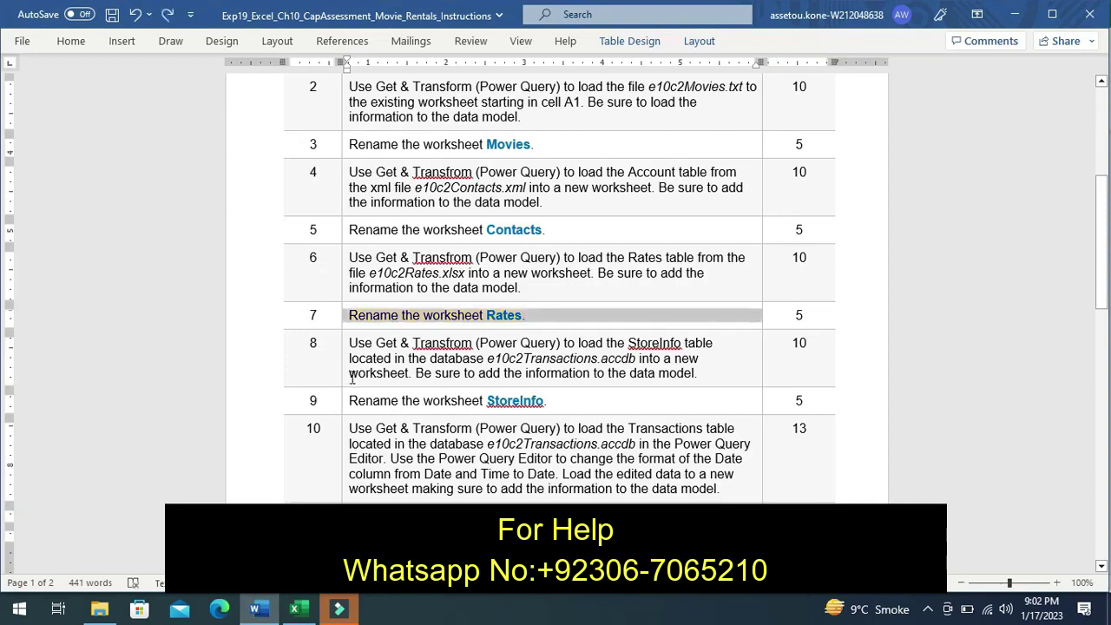
click(341, 378)
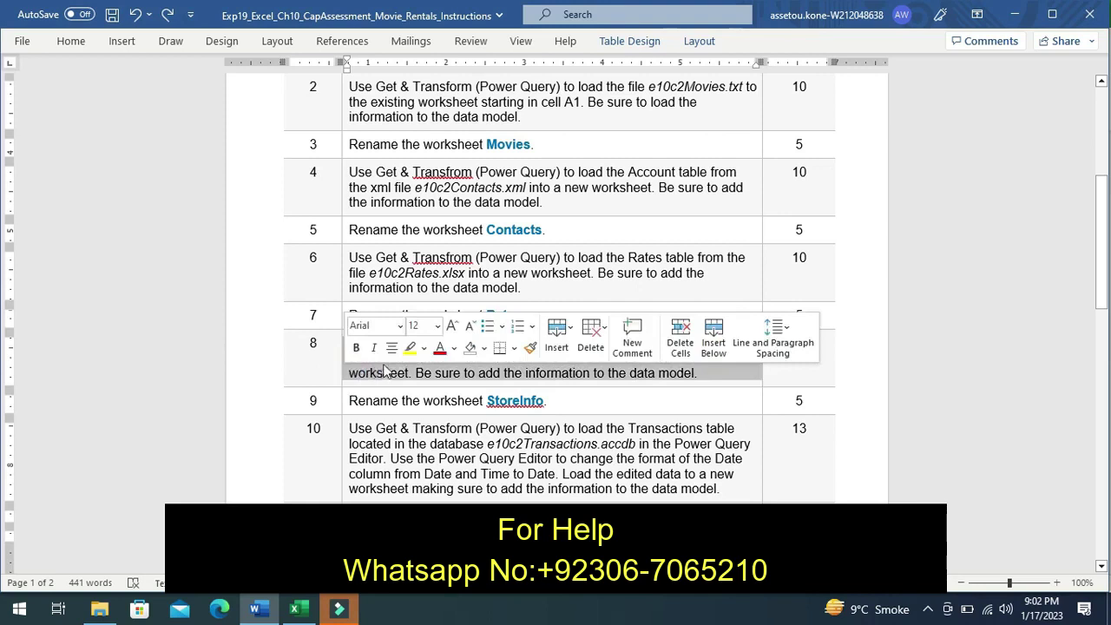
click(411, 348)
click(313, 375)
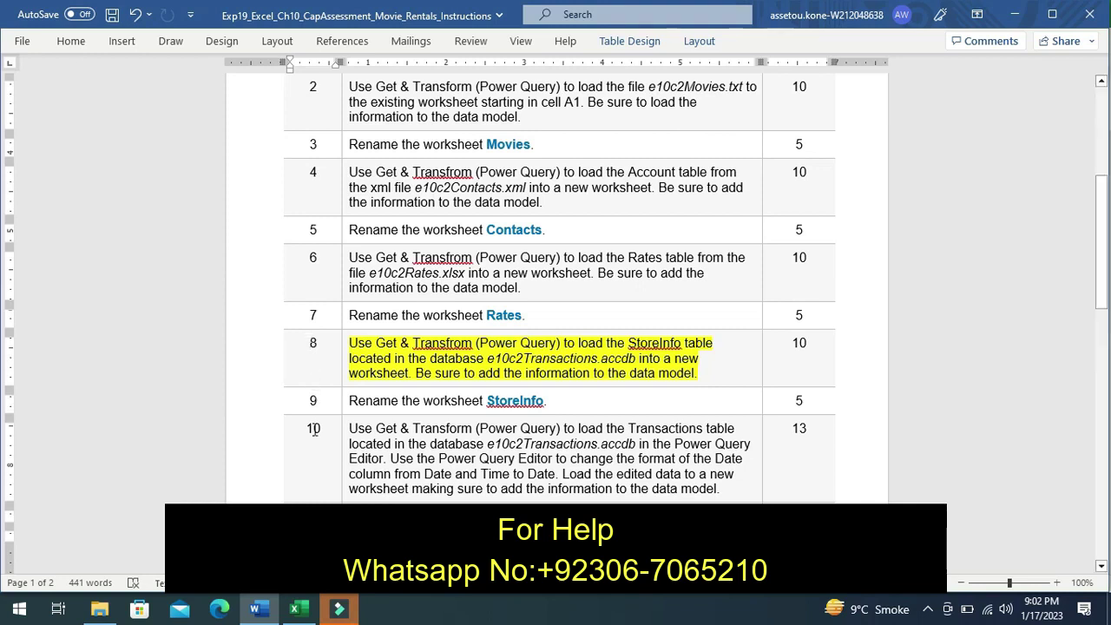
click(297, 610)
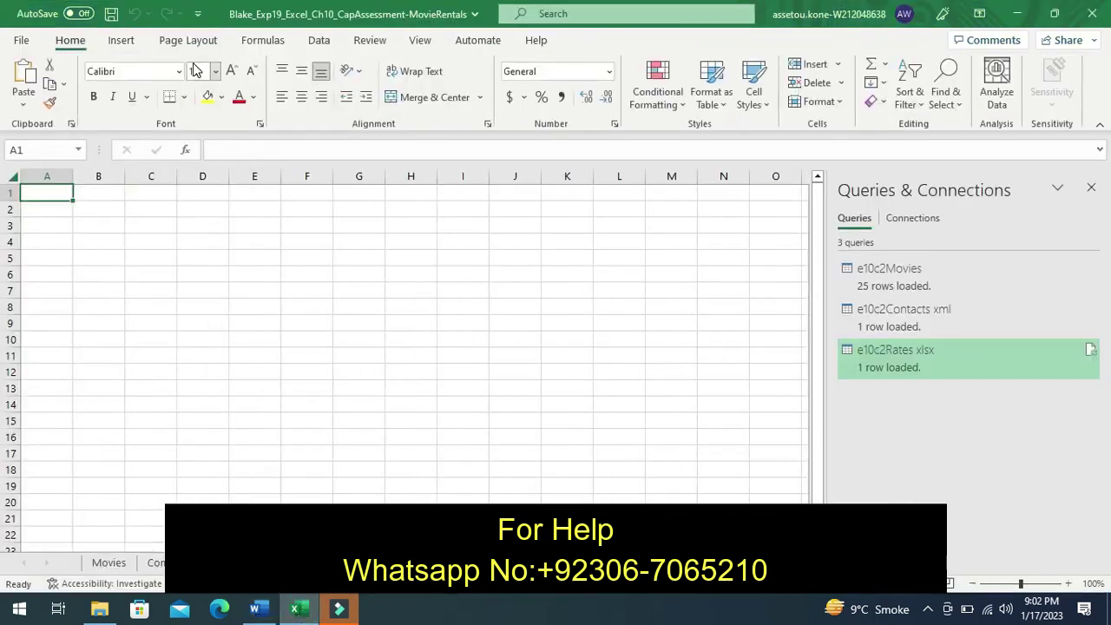
Use Get Data > From Database > From Microsoft Access Database to open e10c2Transactions.accdb.
click(335, 50)
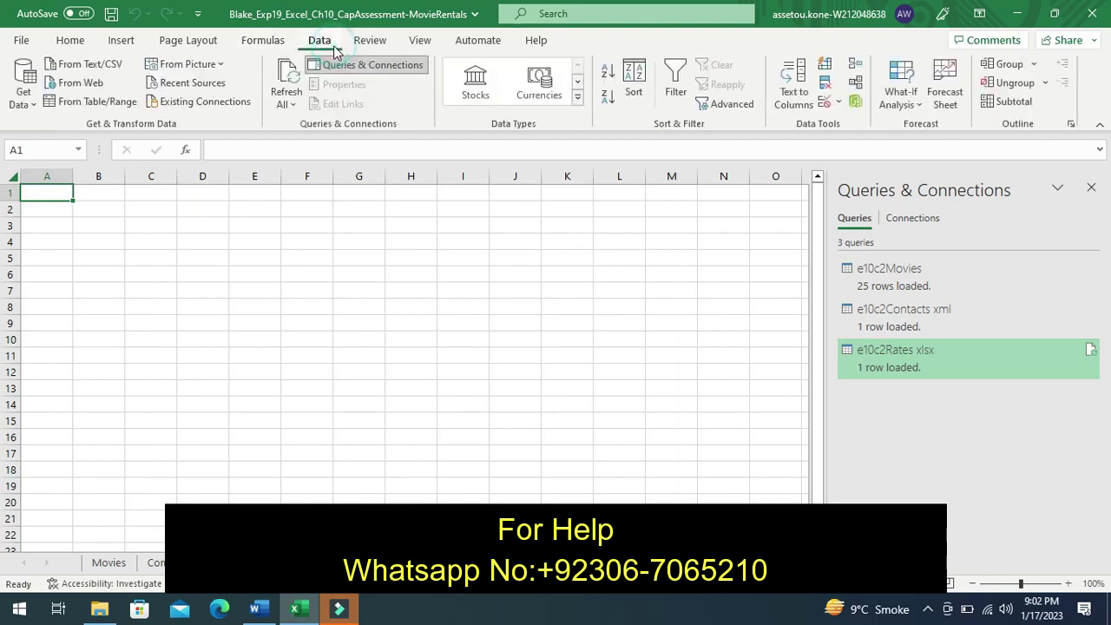
click(25, 103)
mouse_move(61, 132)
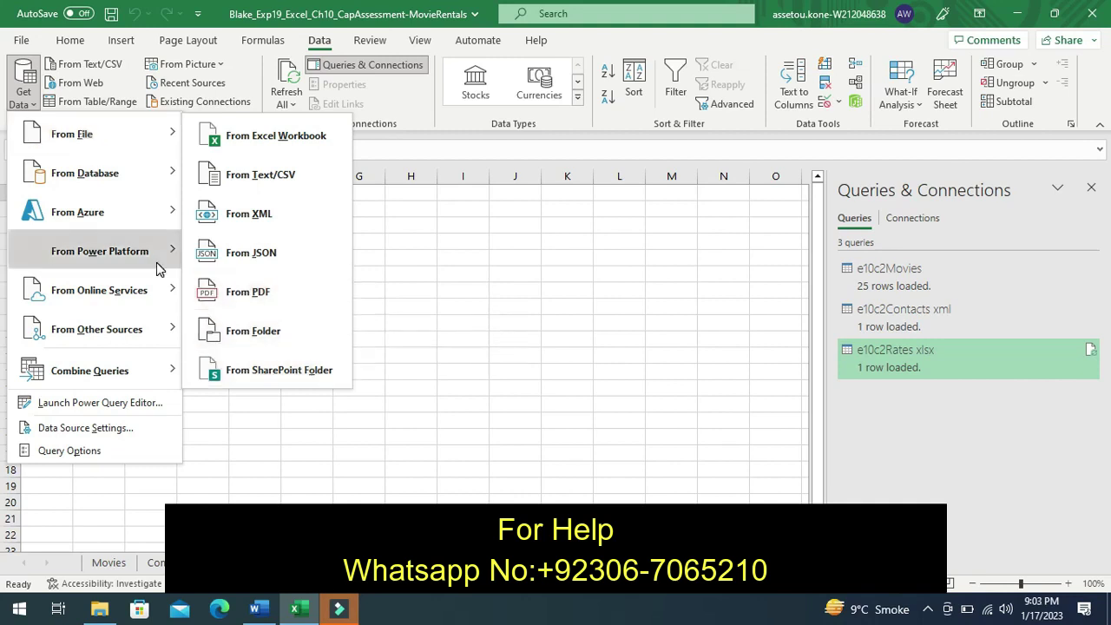
mouse_move(139, 265)
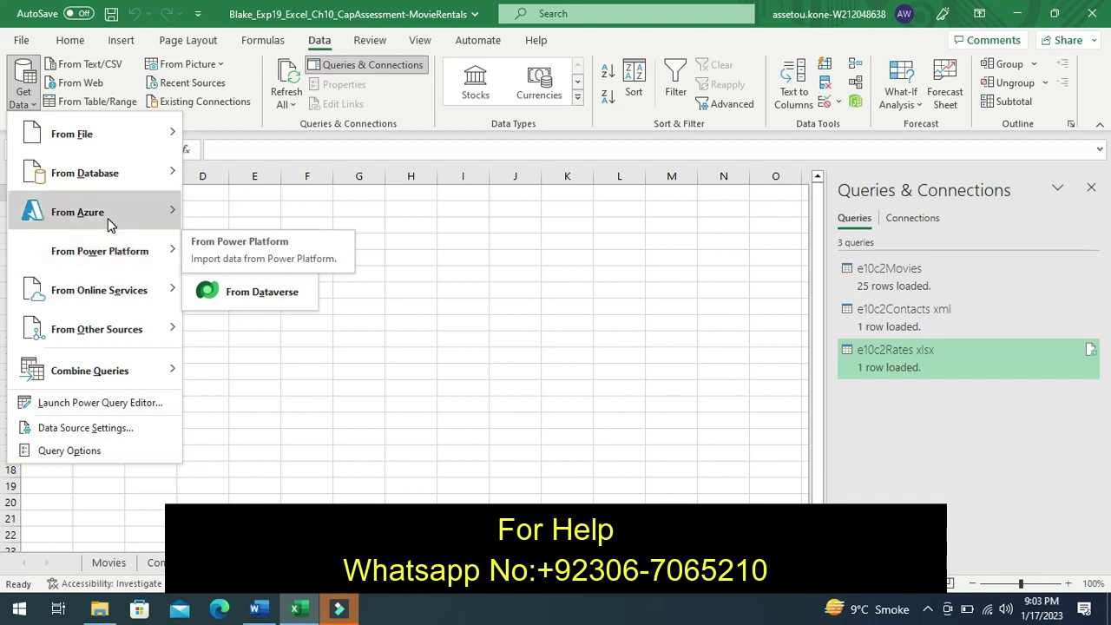
mouse_move(119, 189)
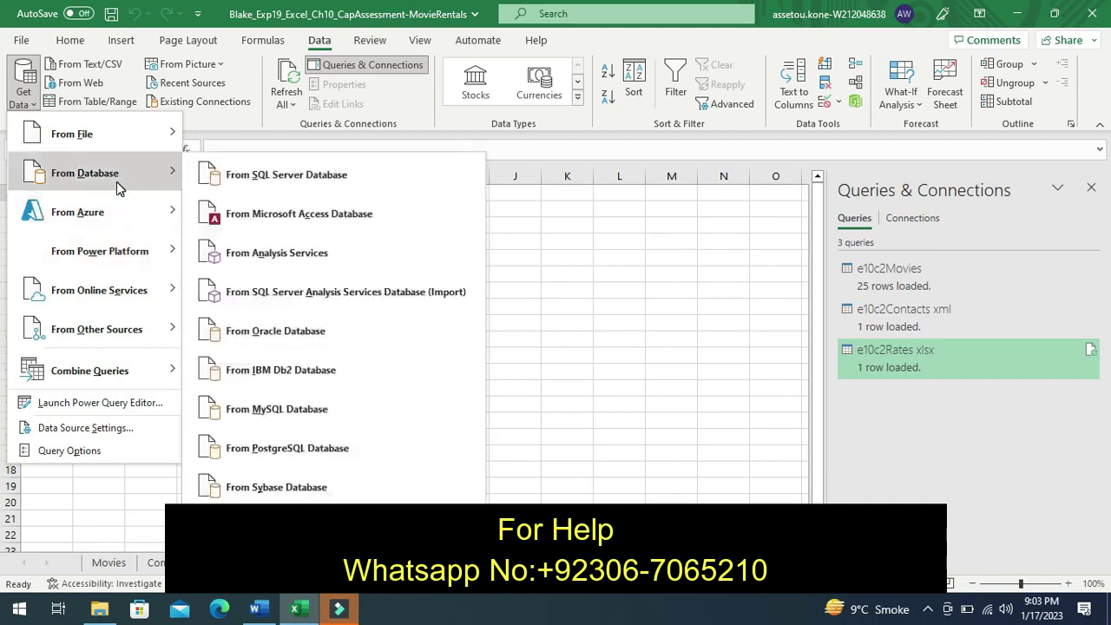
click(244, 218)
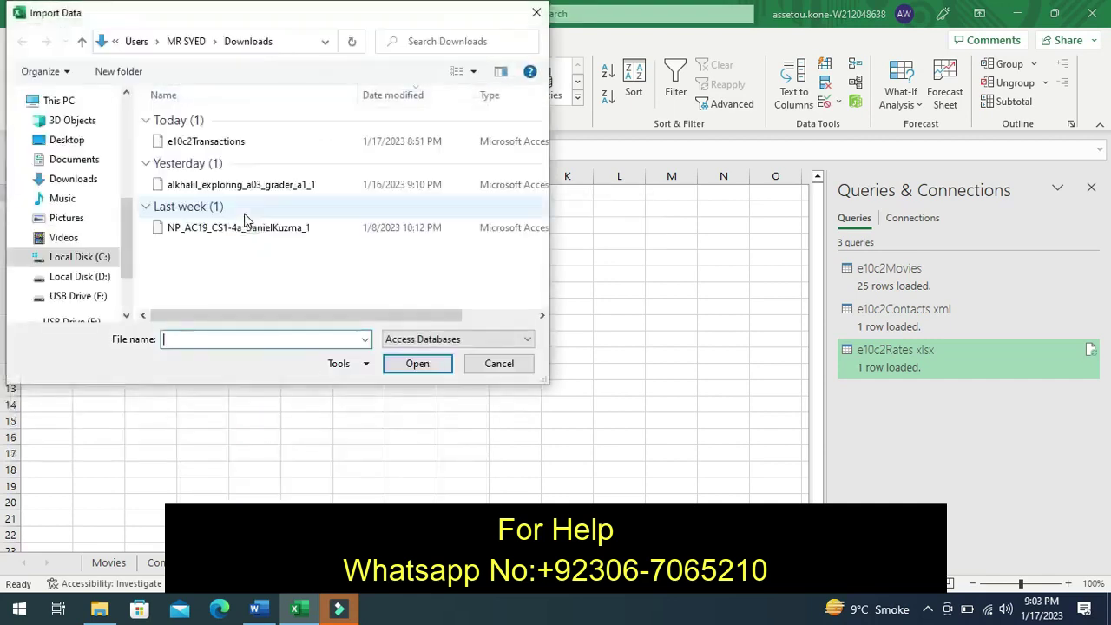
double_click(207, 144)
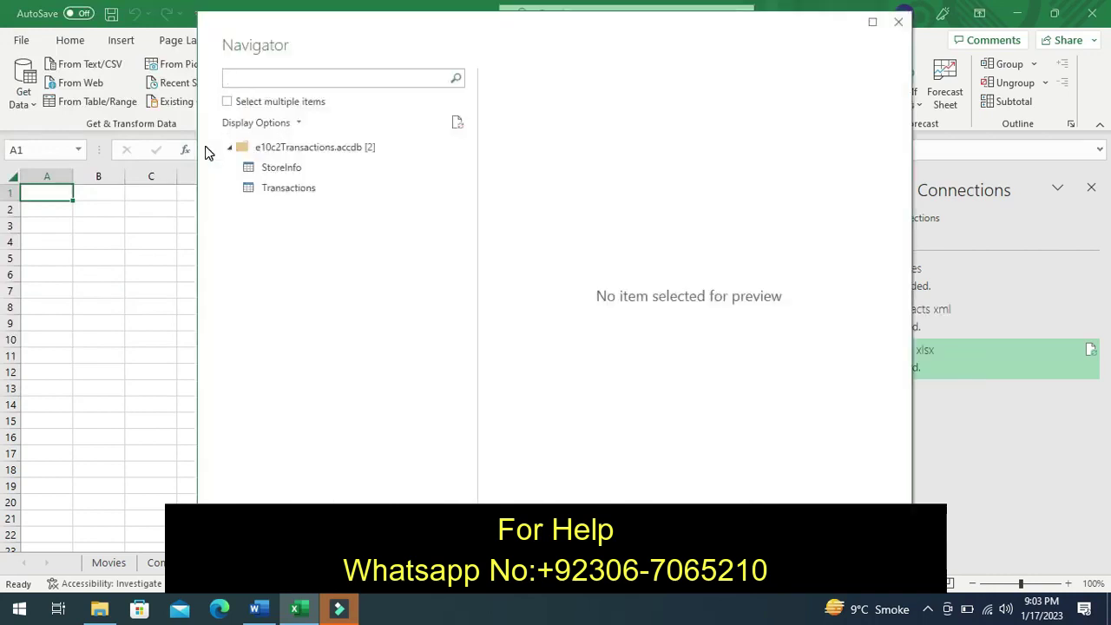
Open StoreInfo in Power Query, close the editor and keep it, loading the 10-row Store#/City/State/Zip table.
double_click(284, 171)
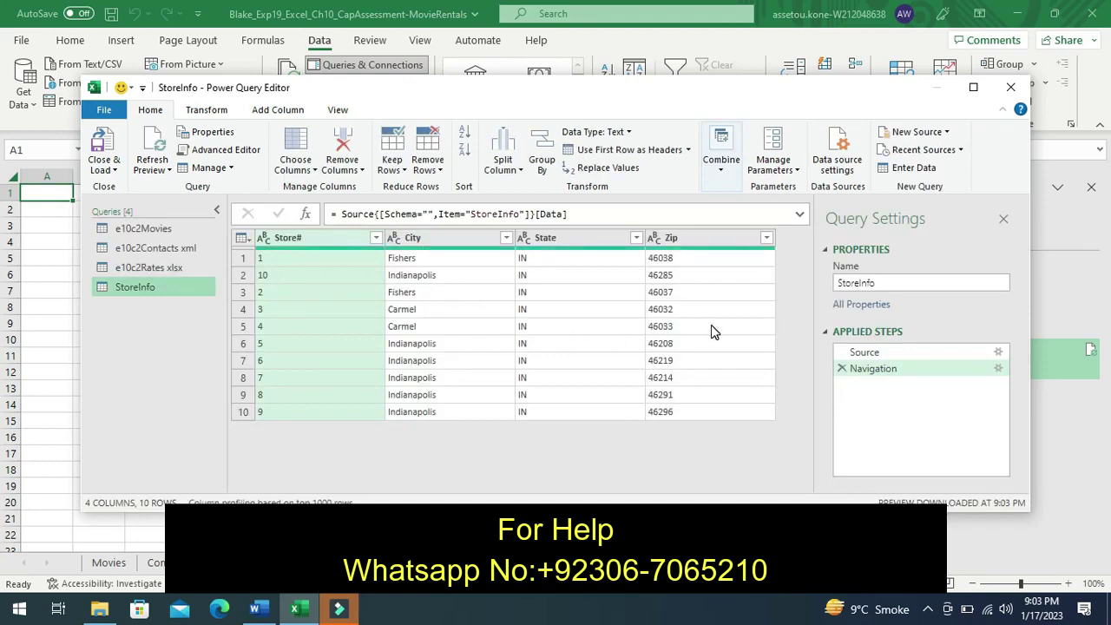
click(1004, 96)
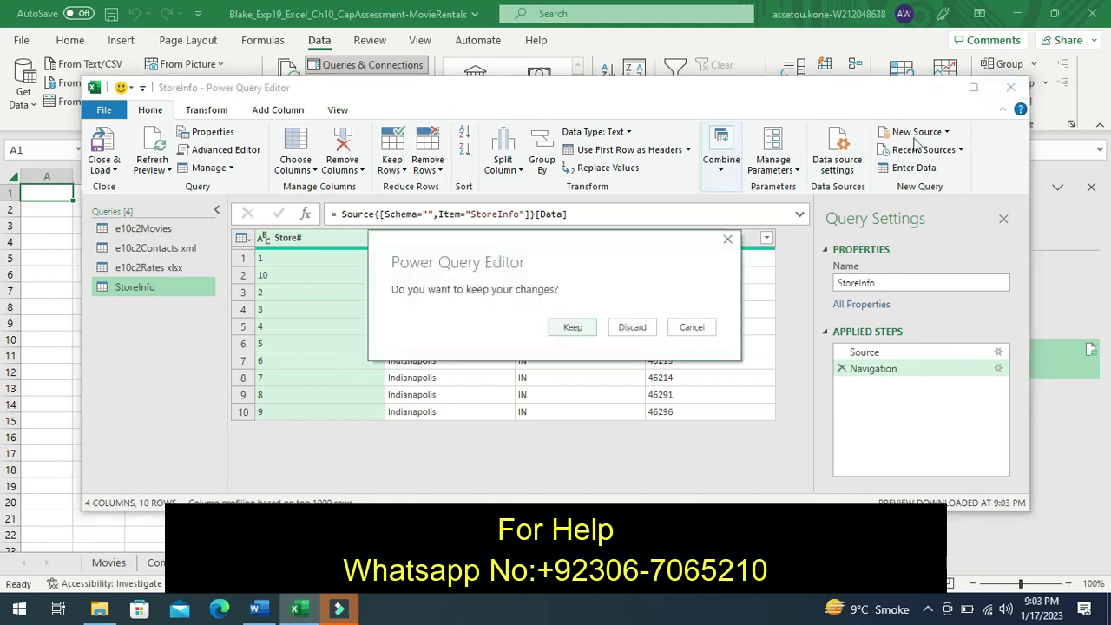
click(580, 333)
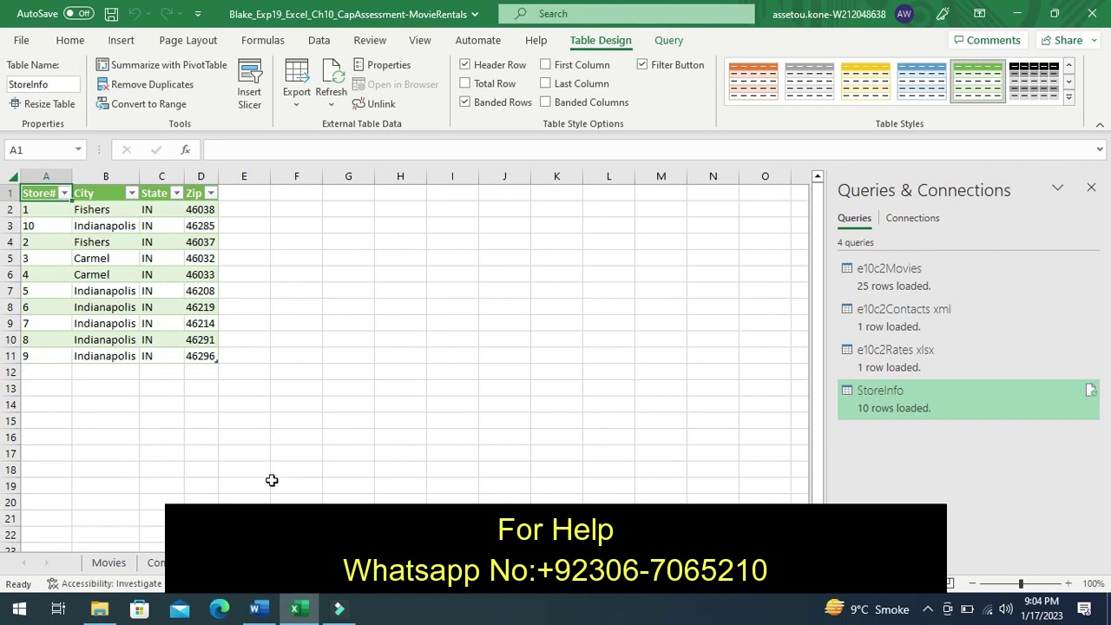
Highlight step 9, Rename the worksheet StoreInfo, in yellow in the Word instructions.
click(265, 611)
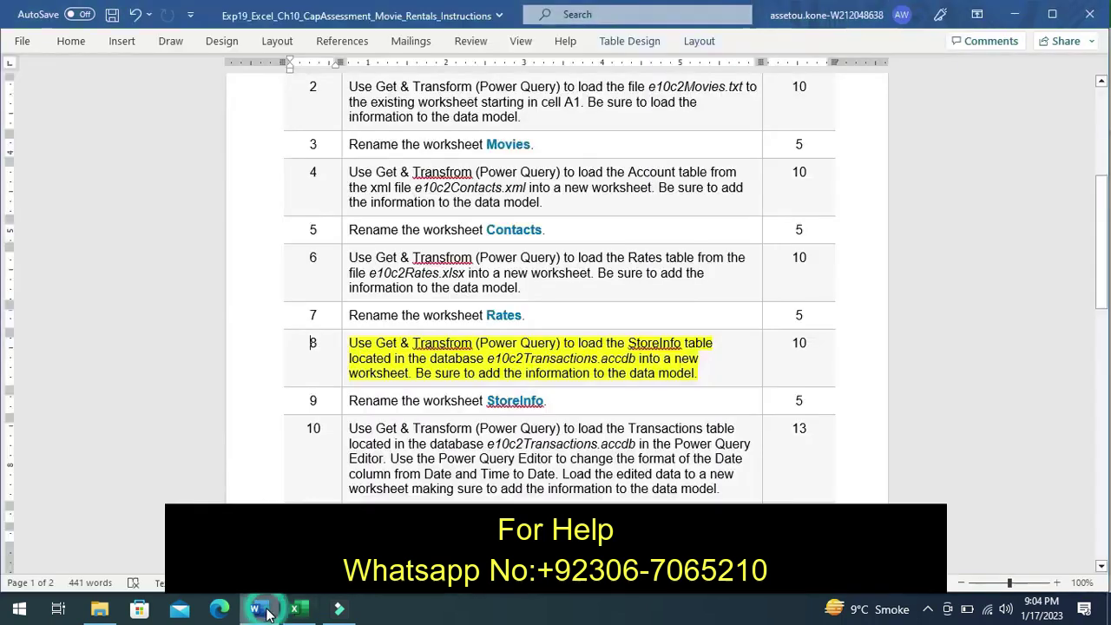
key(Tab)
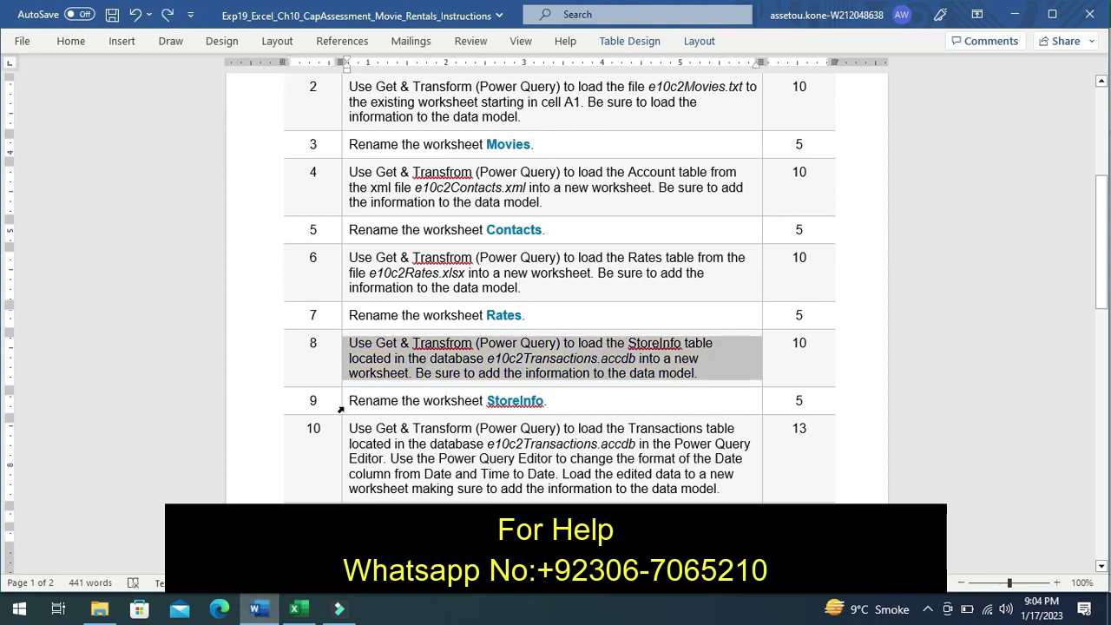
click(341, 407)
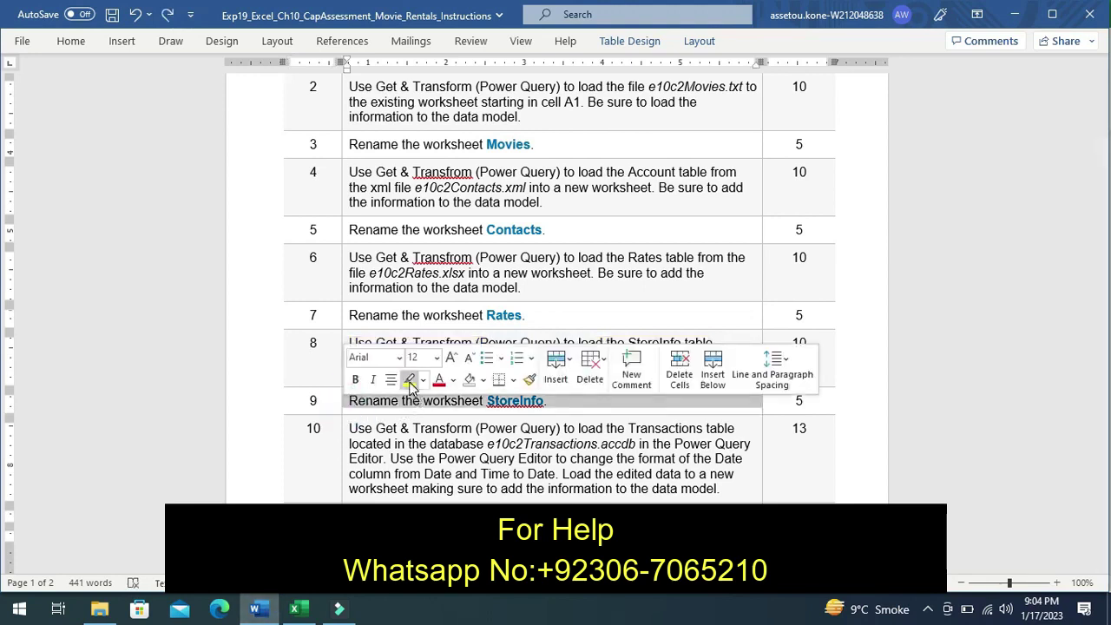
click(412, 386)
click(323, 407)
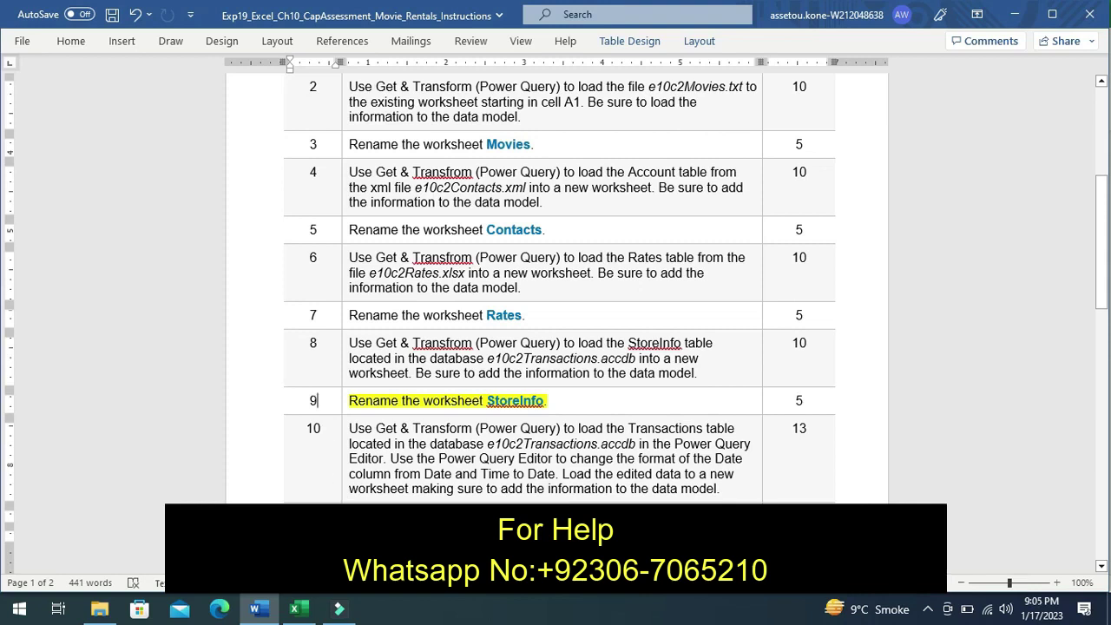
Compare step 9's instruction with the StoreInfo query sheet by switching between Word and Excel.
click(295, 609)
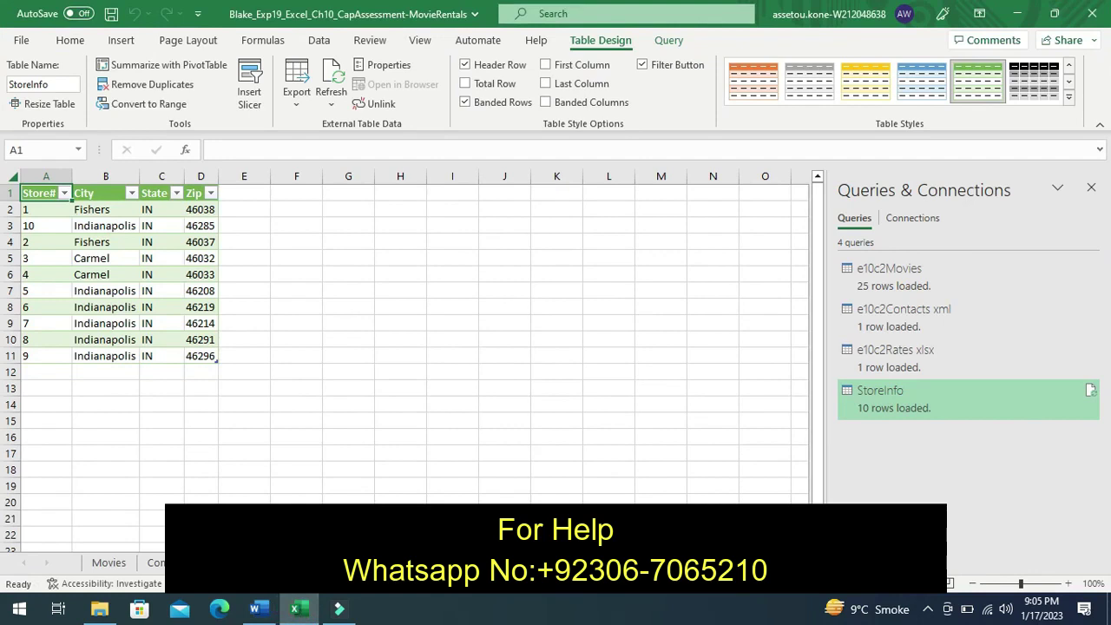
click(261, 610)
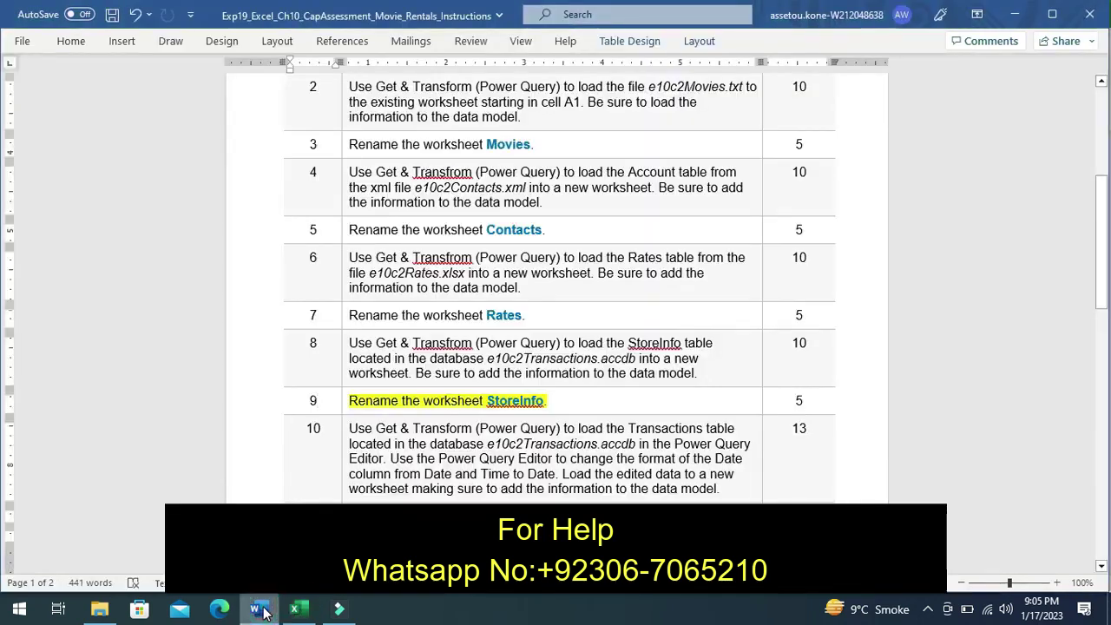
click(291, 610)
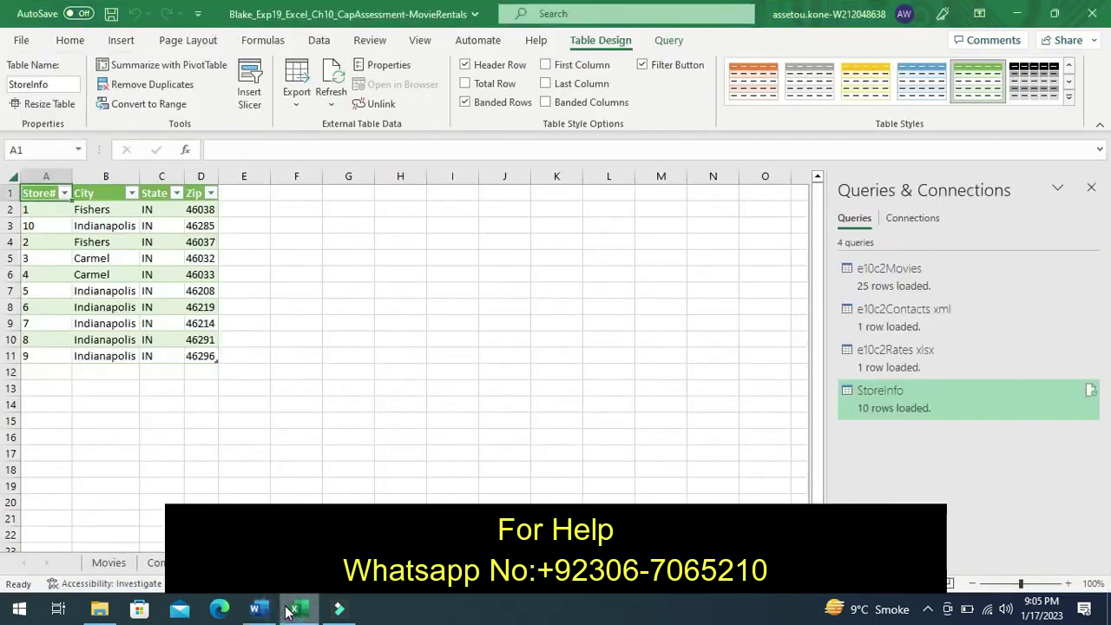
click(262, 611)
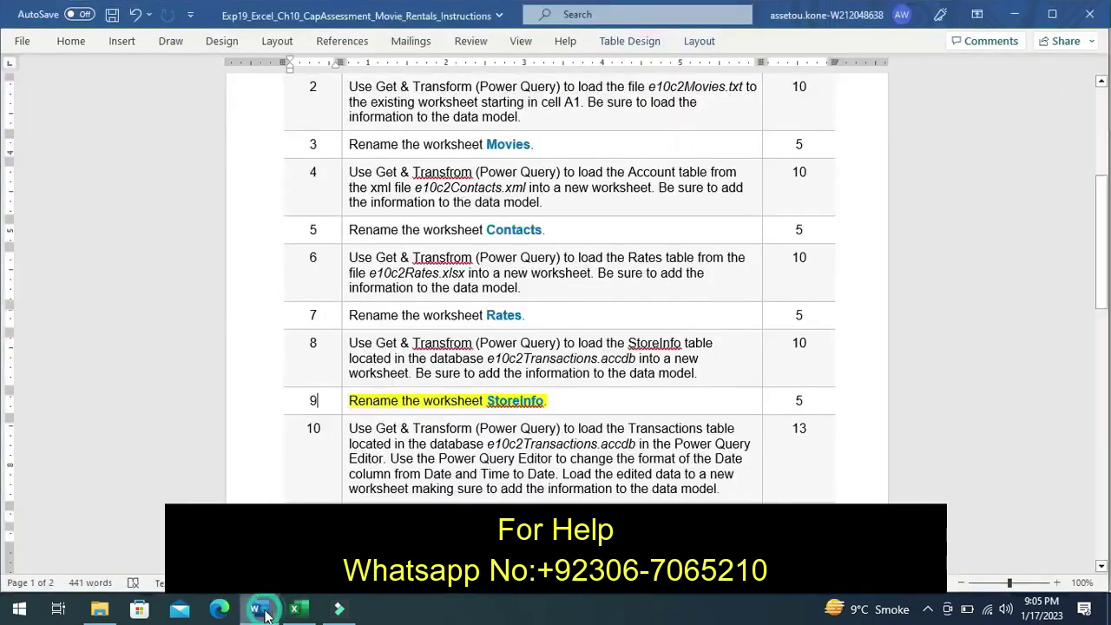
key(Tab)
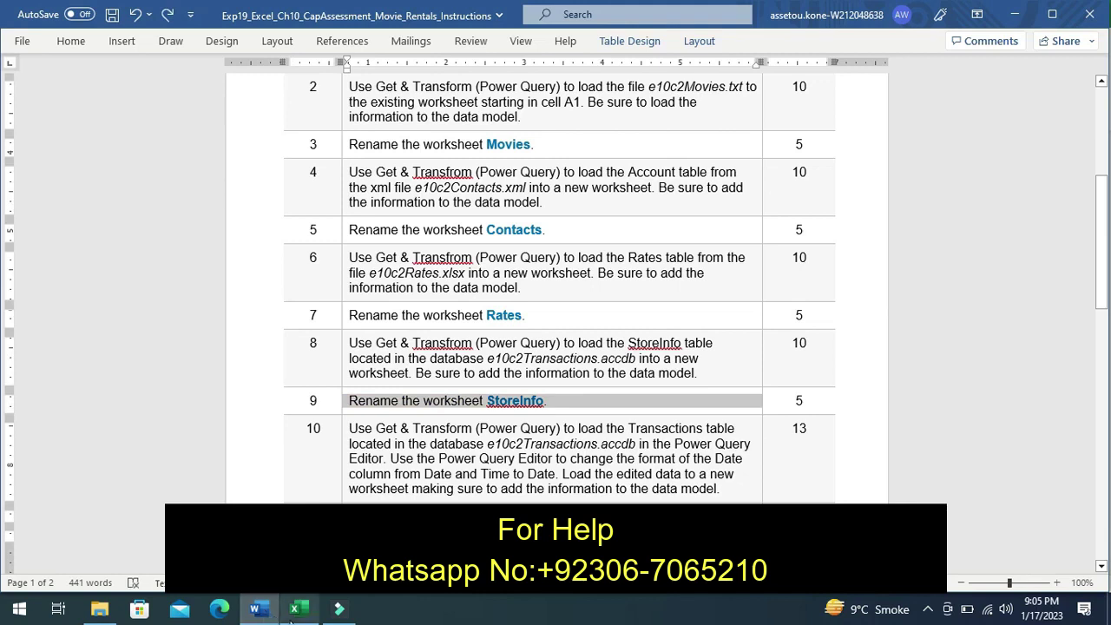
click(292, 613)
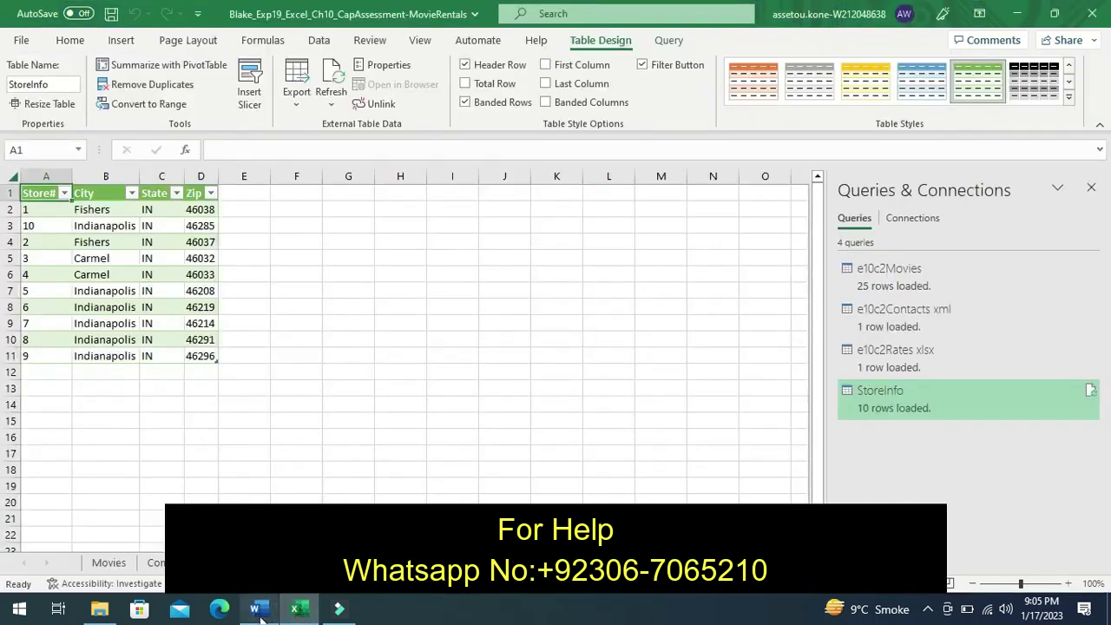
click(258, 611)
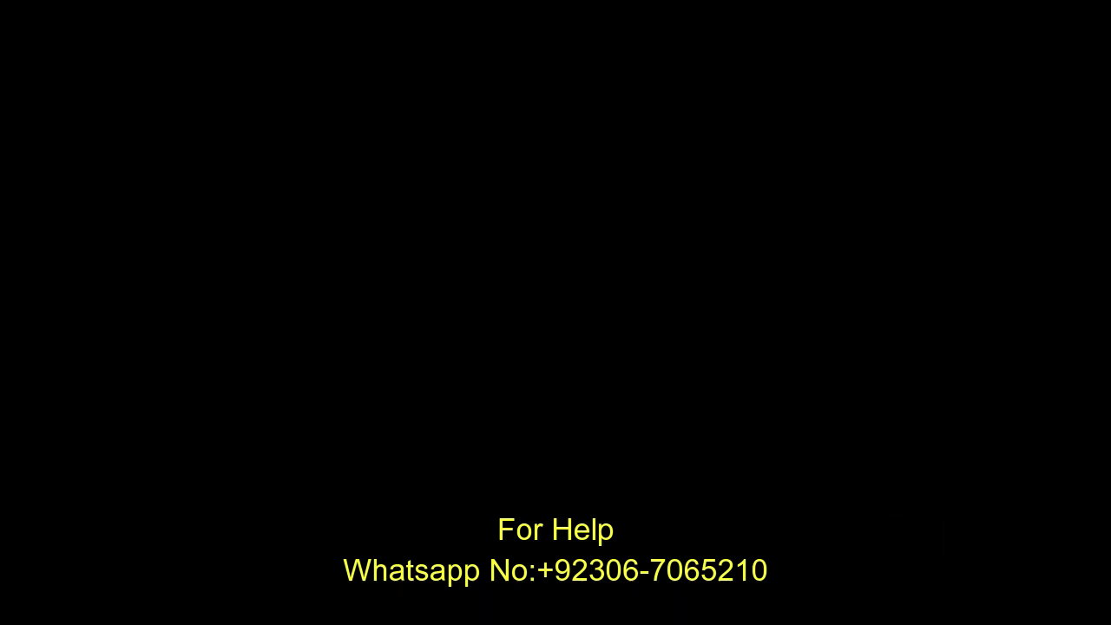